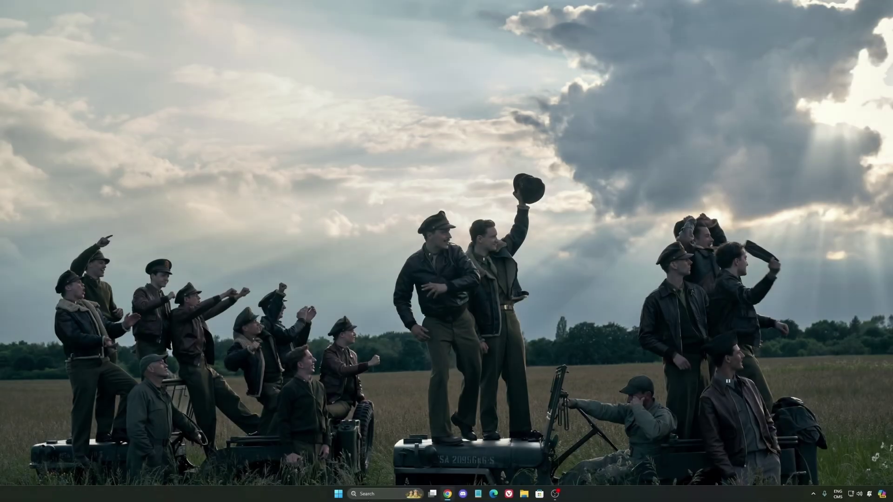
Open Windows Settings and review the Game Bar page and the default graphics settings.
click(372, 494)
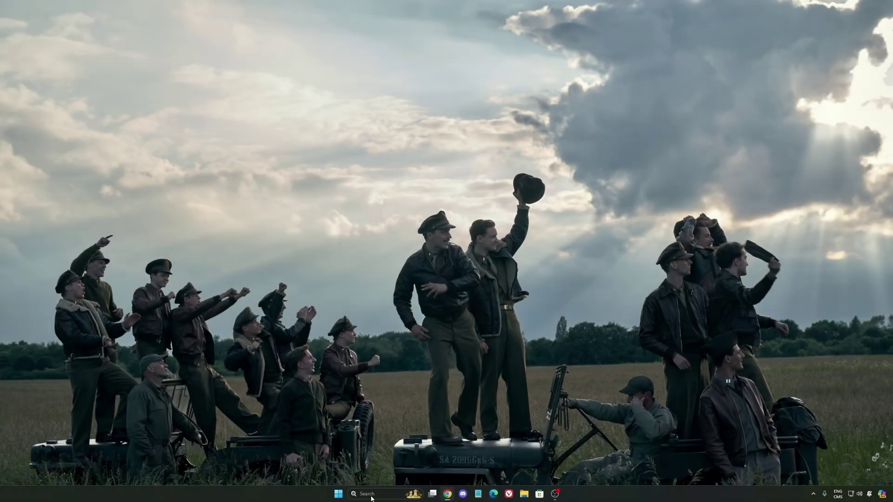
text(seti)
key(Return)
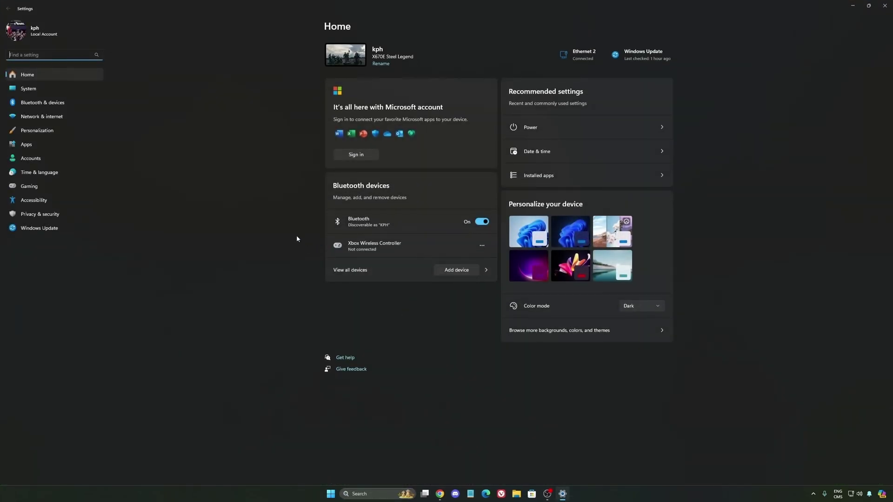
click(55, 187)
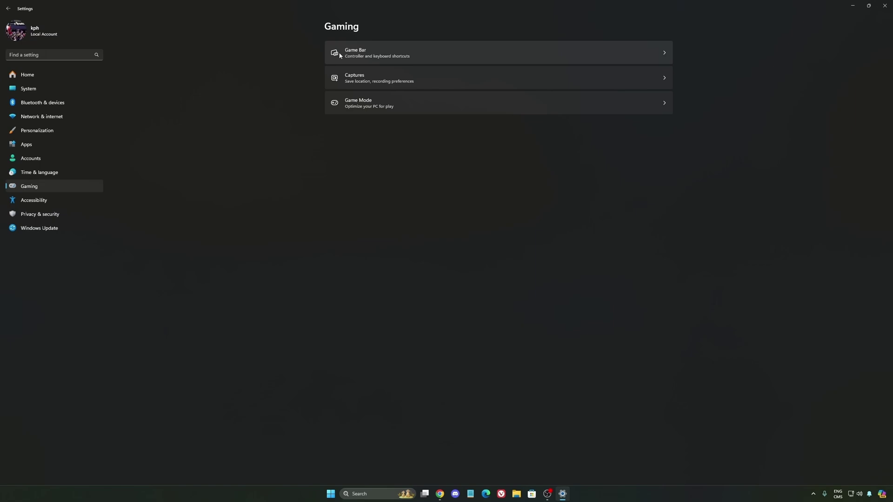
click(358, 50)
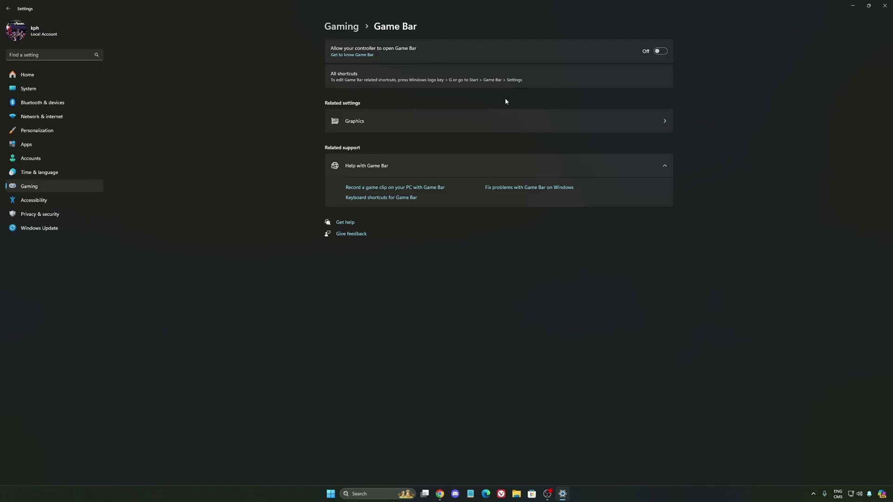
click(418, 124)
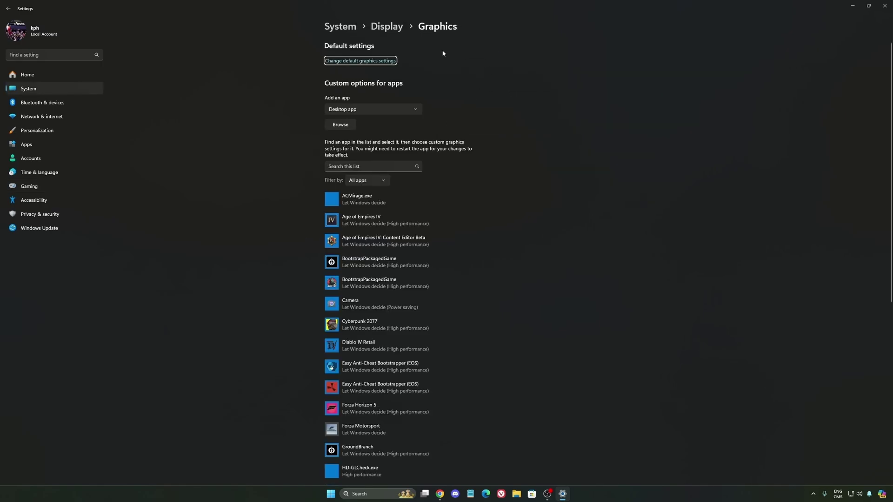
click(370, 62)
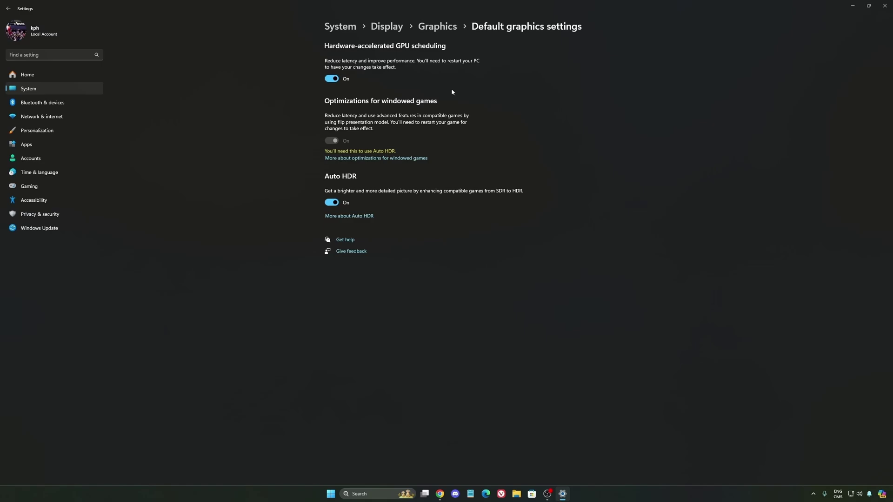
Review the gaming Captures recording preferences and the Game Mode setting.
click(45, 187)
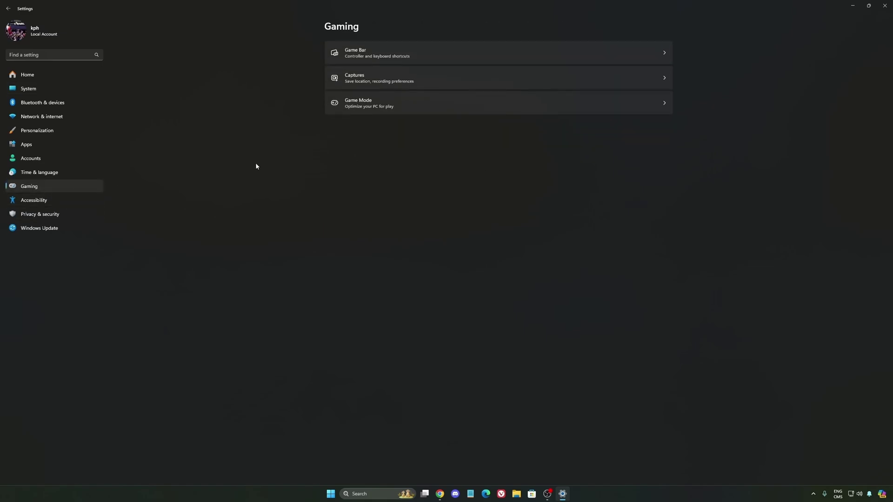
click(444, 83)
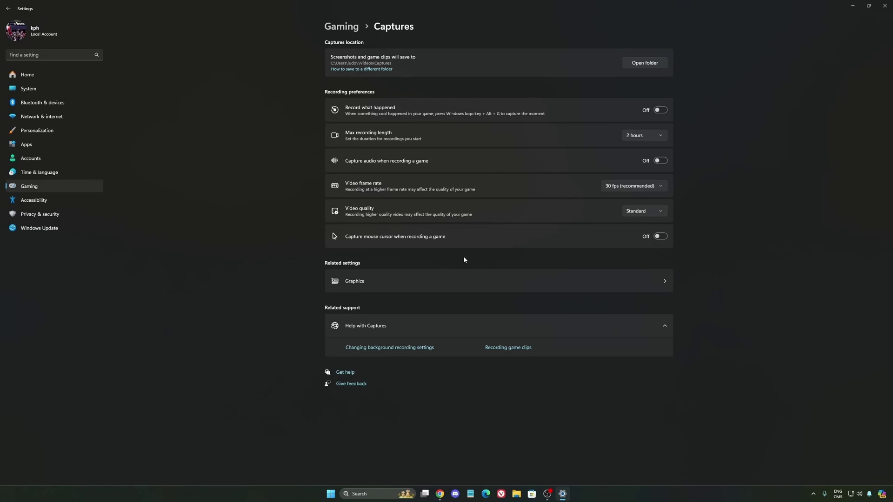
click(81, 187)
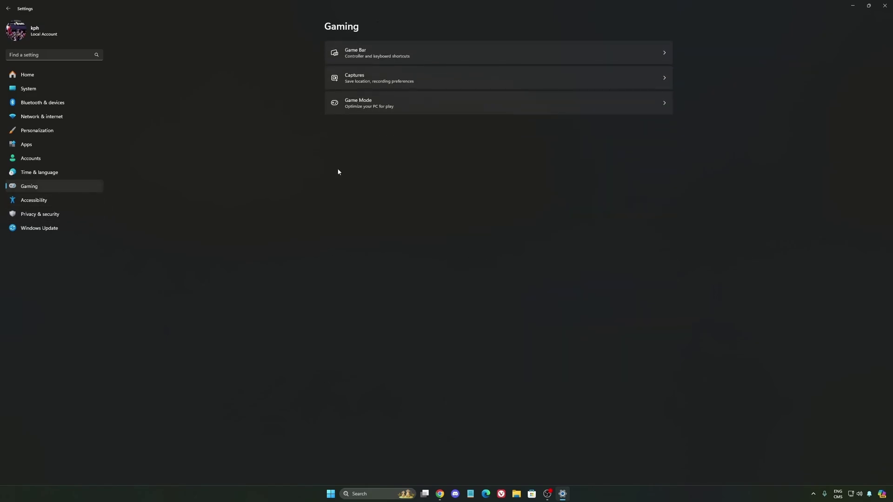
click(412, 111)
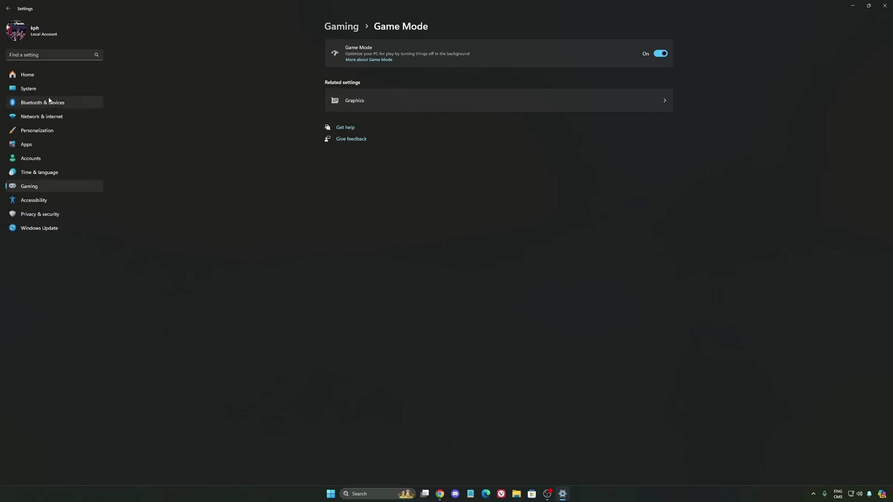
Open the system power settings and select the Balanced power mode.
click(33, 88)
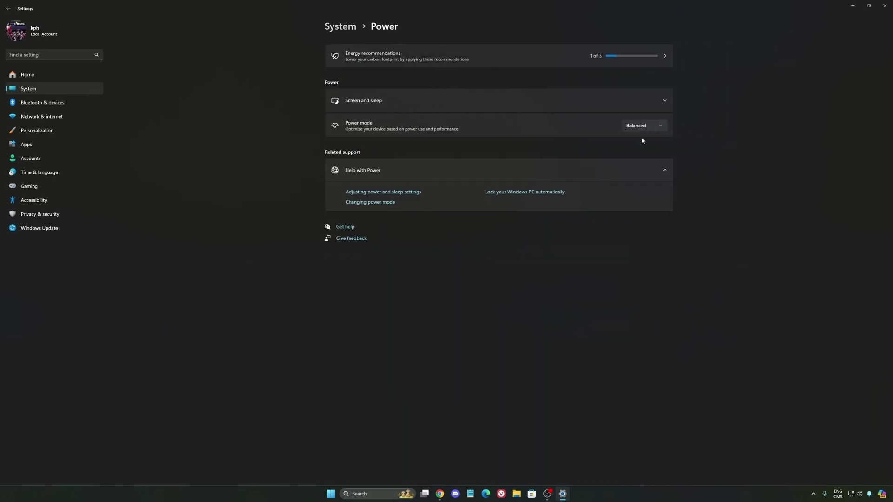
click(657, 130)
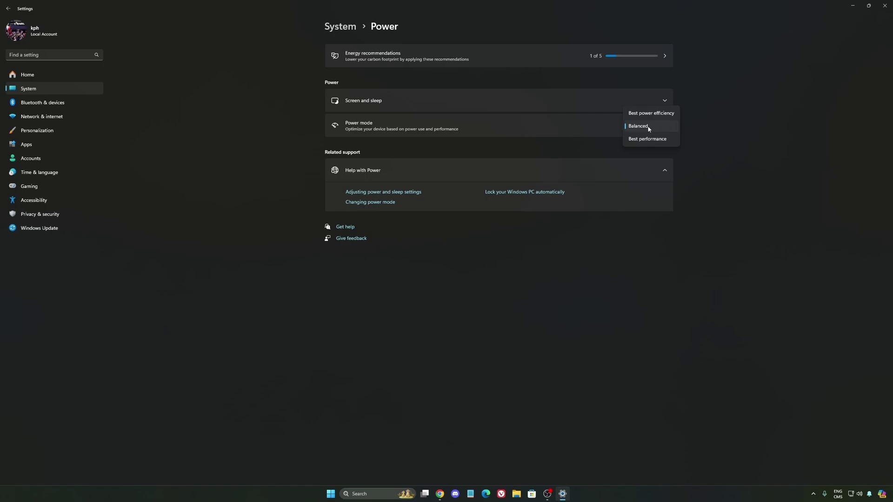
click(650, 127)
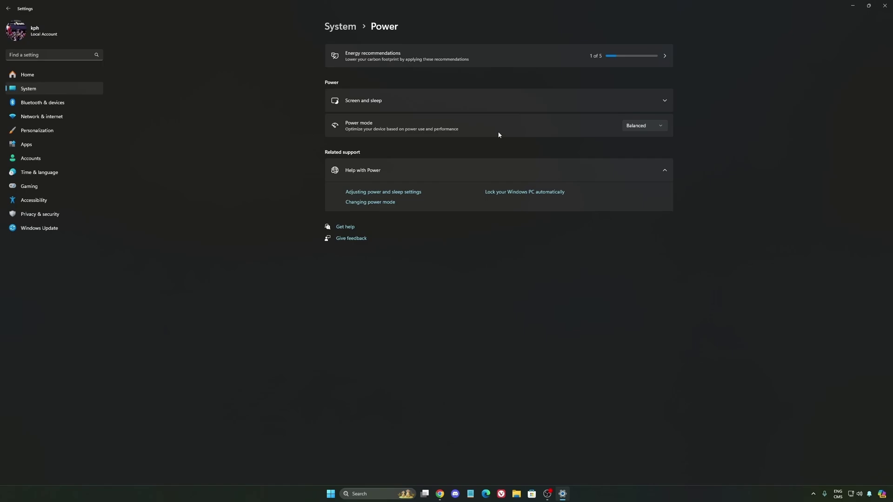
click(624, 129)
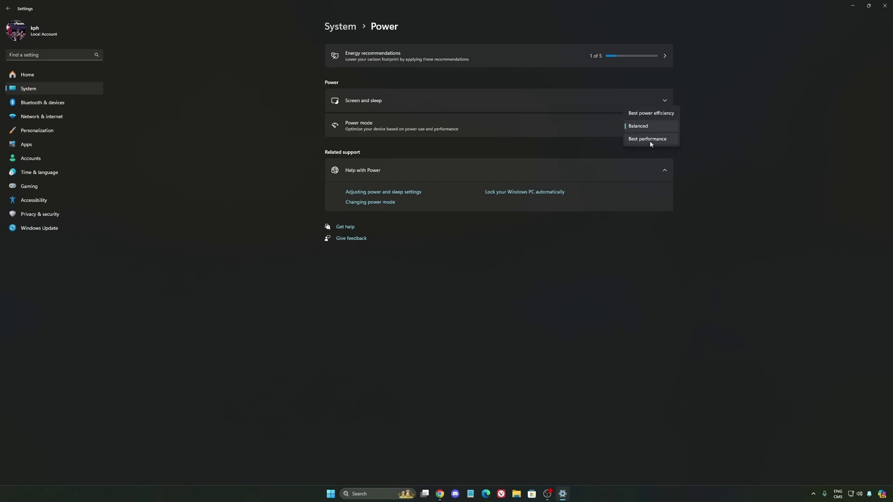
click(719, 131)
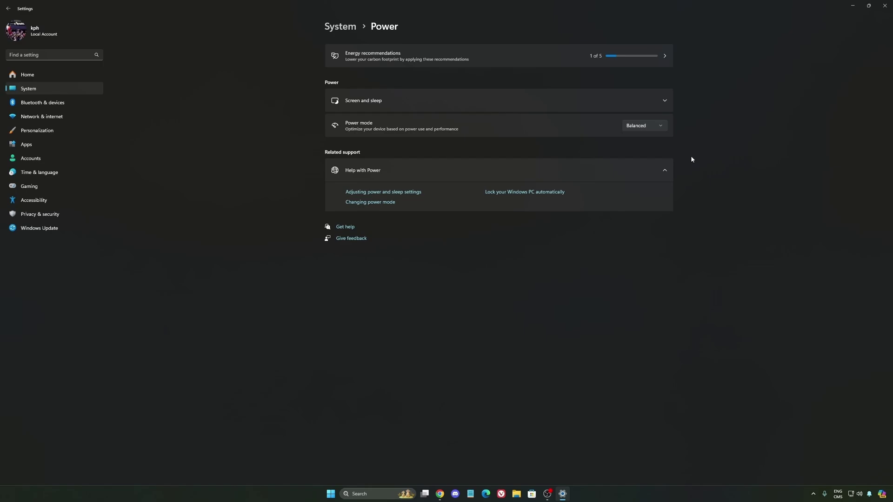
Check the Windows Update status and close Settings.
click(50, 76)
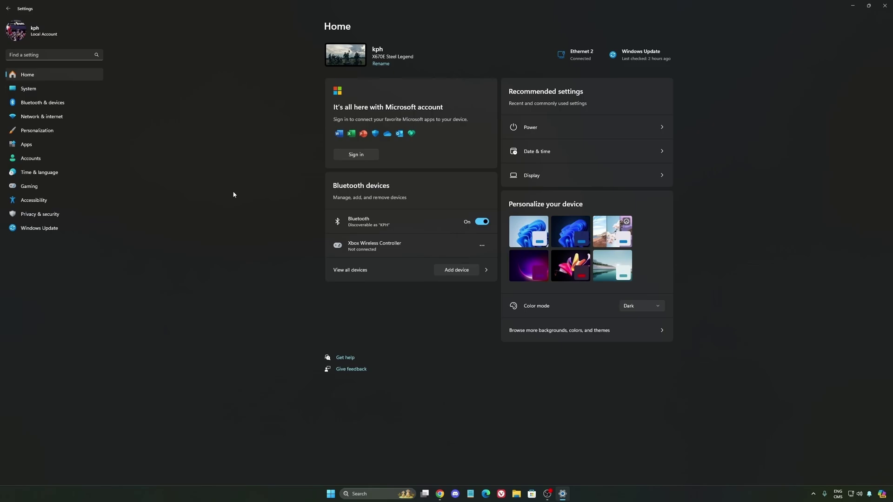
click(46, 229)
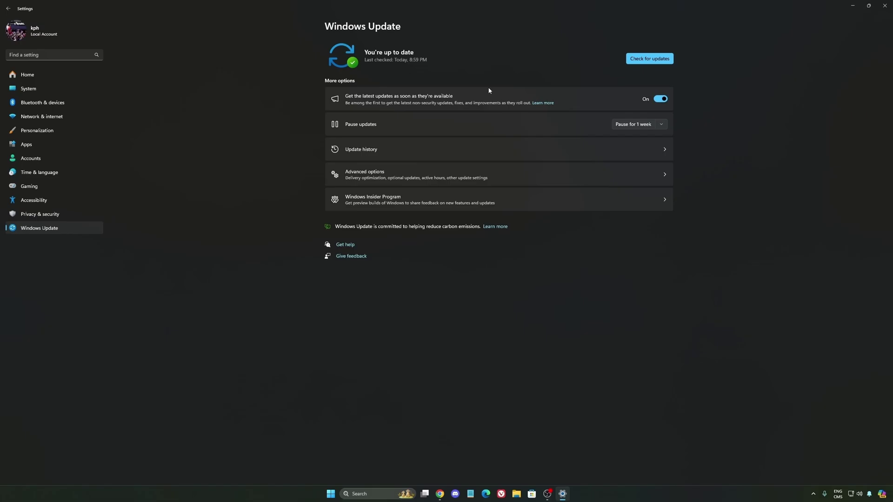
click(885, 6)
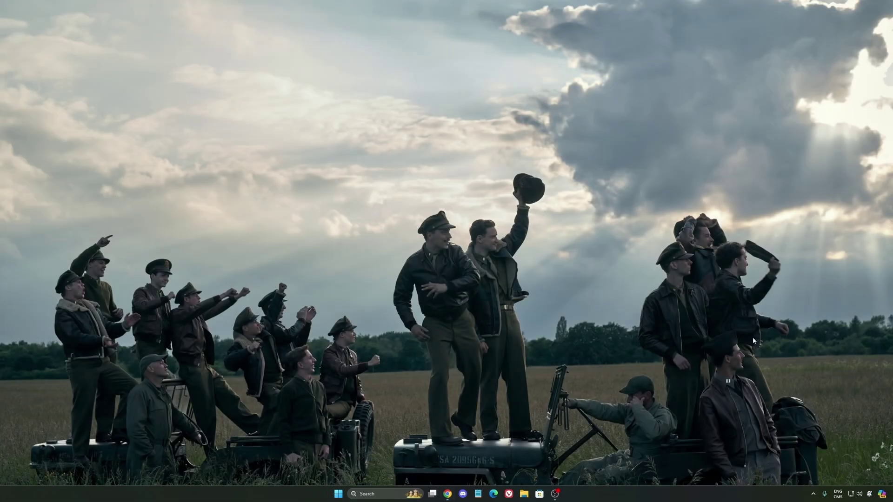
Open the NVIDIA app, turn off the NVIDIA overlay in its settings, and close the app.
click(813, 495)
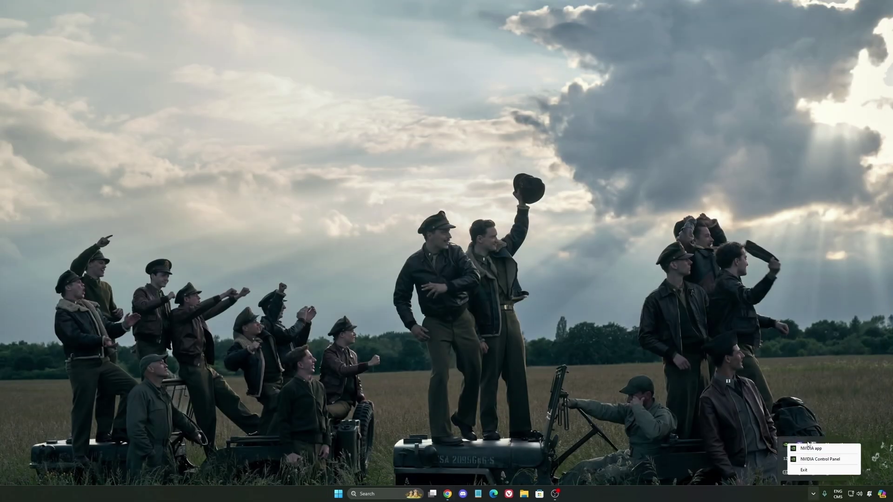
click(812, 450)
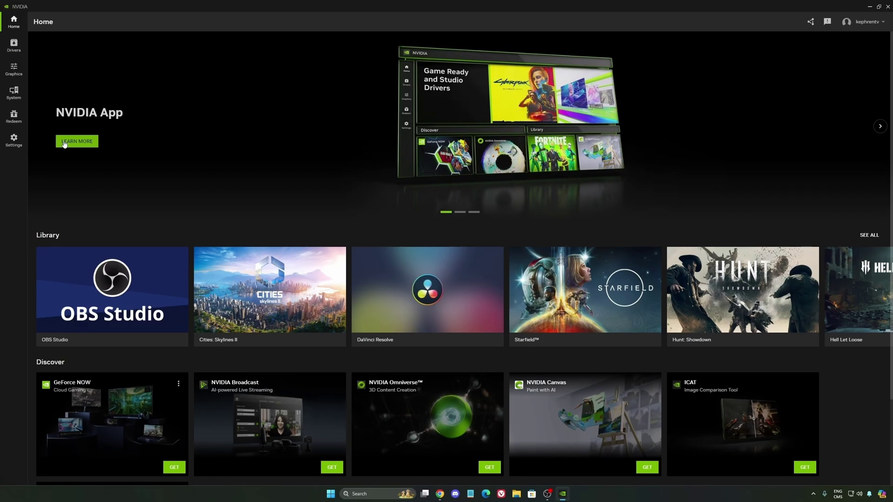
click(14, 69)
click(14, 140)
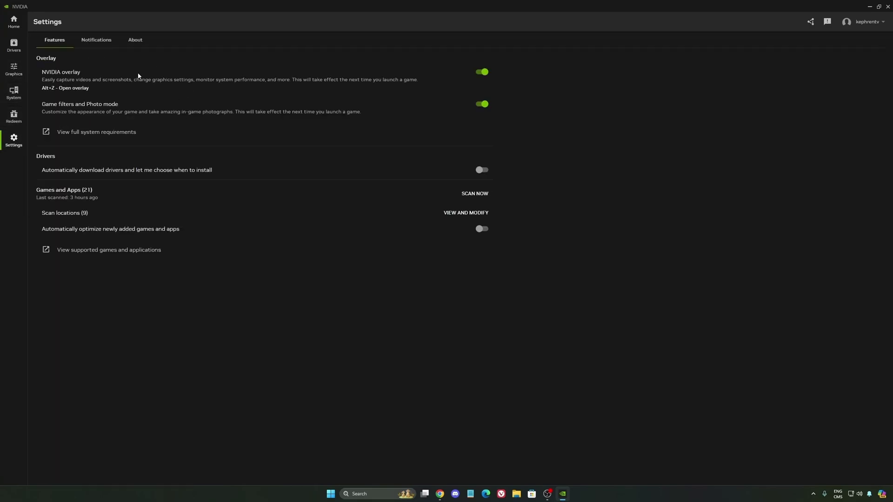
click(483, 73)
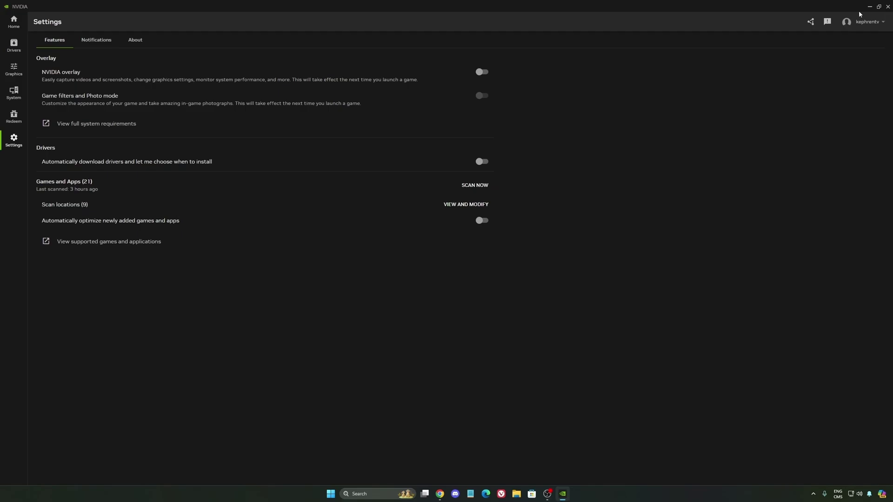
click(888, 7)
Open the NVIDIA Control Panel and review the global settings under Manage 3D settings.
click(814, 496)
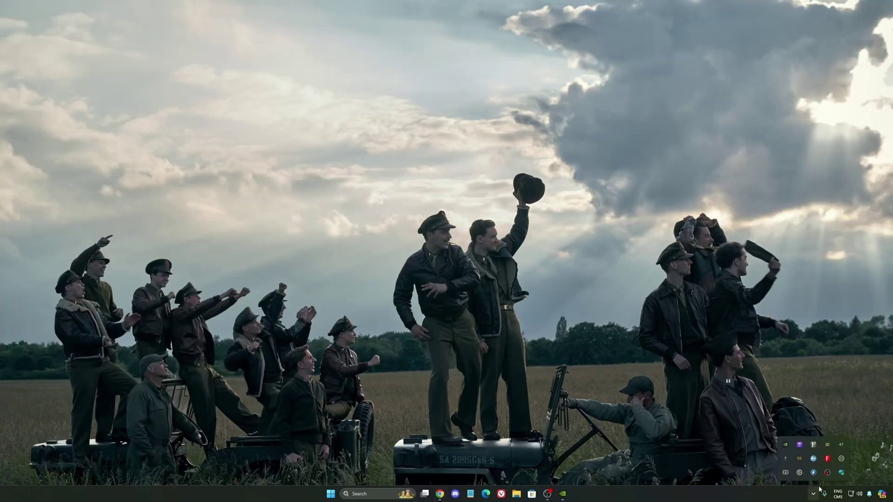
right_click(785, 445)
click(815, 455)
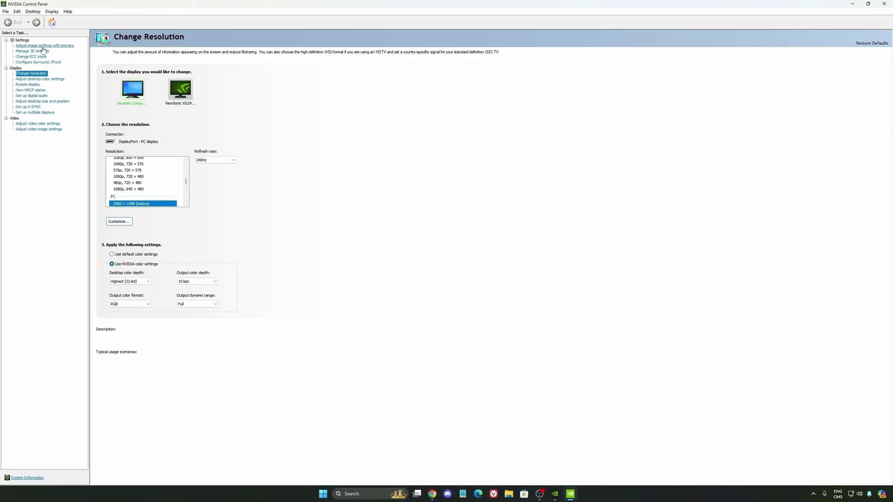
click(32, 51)
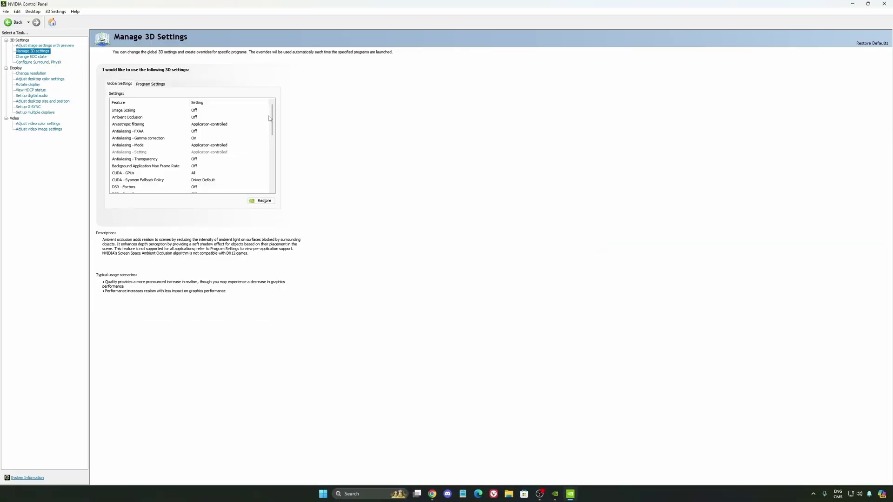
scroll(269, 121, down, 2)
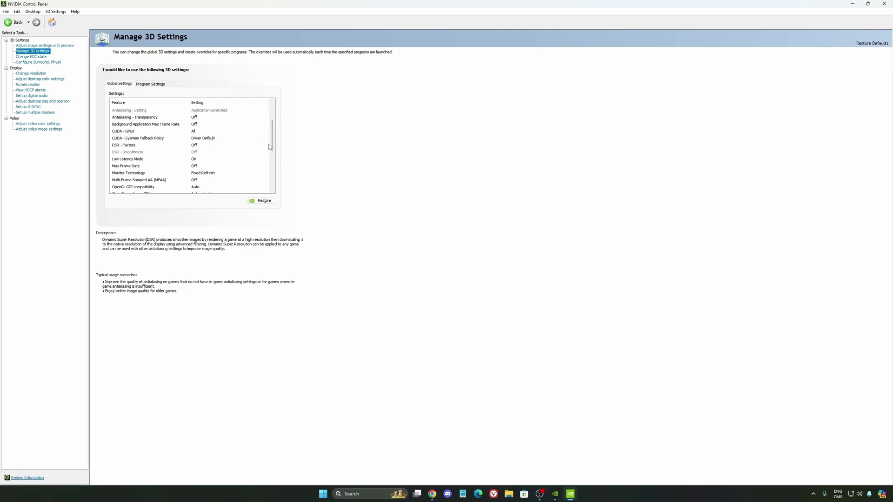
scroll(273, 145, down, 3)
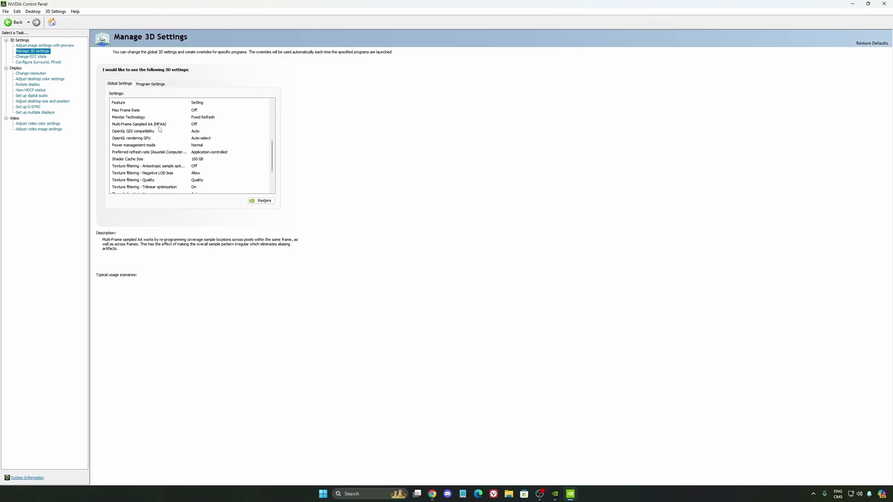
Examine the available choices for Power management mode and Shader Cache Size in the global 3D settings.
click(201, 147)
click(202, 147)
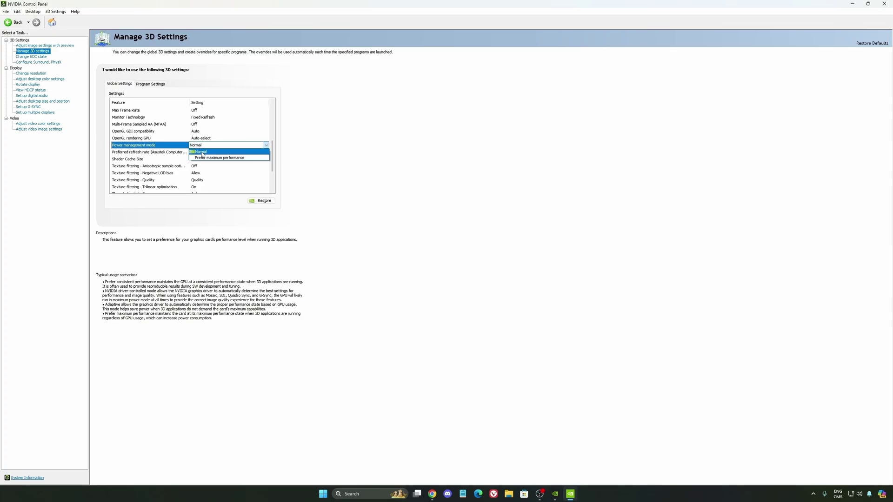
click(342, 160)
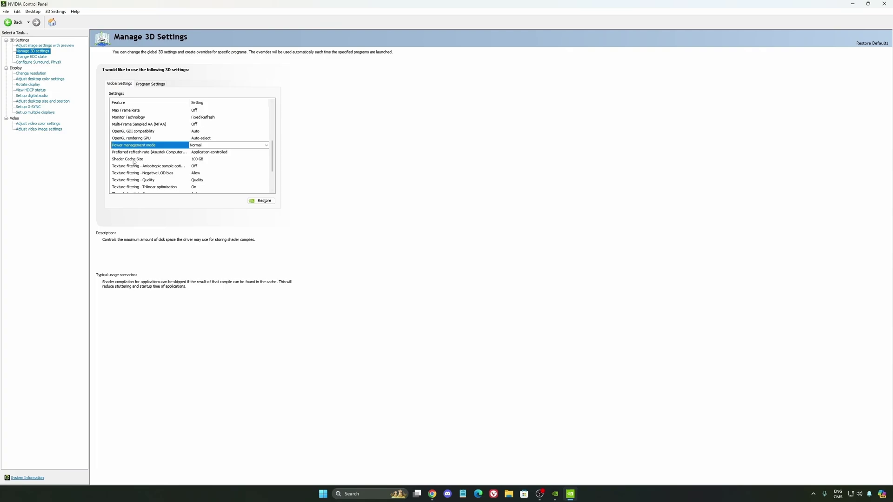
click(214, 159)
click(214, 159)
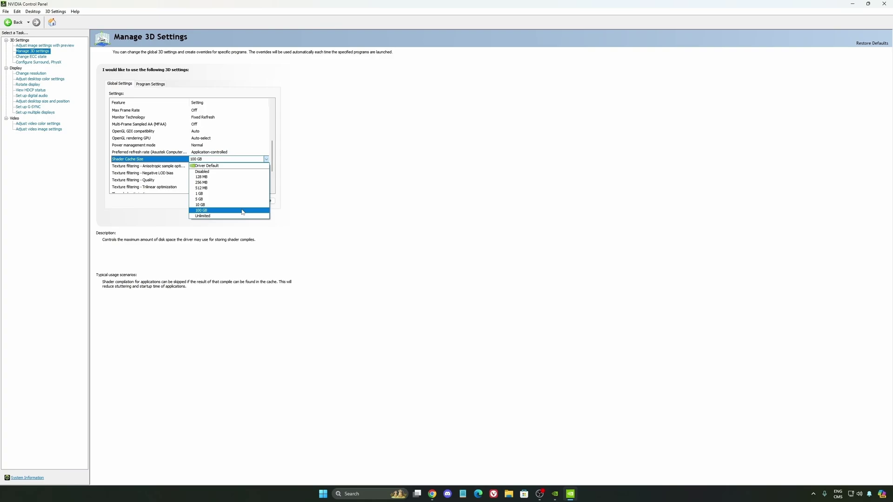
click(331, 217)
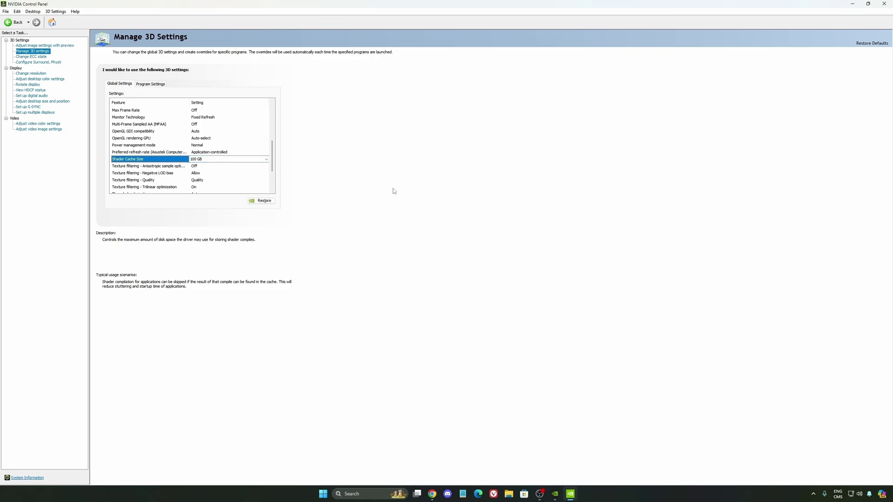
Open the display resolution settings and check the refresh rates available for the selected monitor.
click(31, 73)
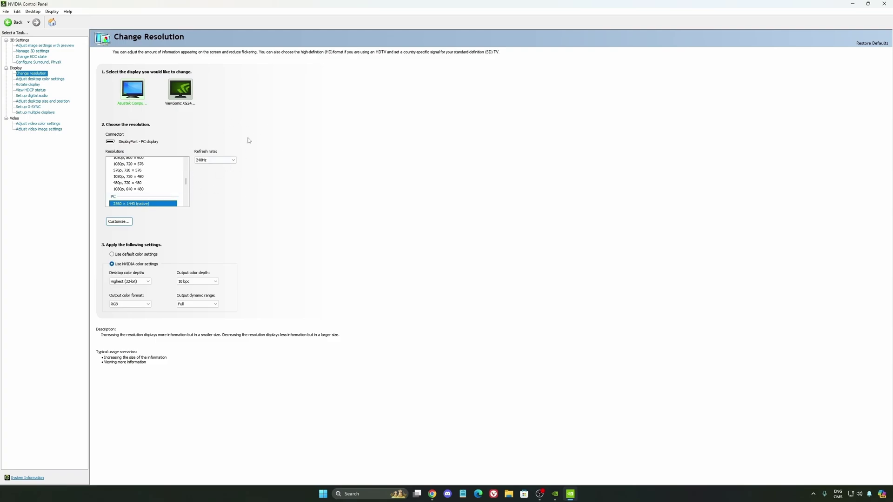
click(215, 161)
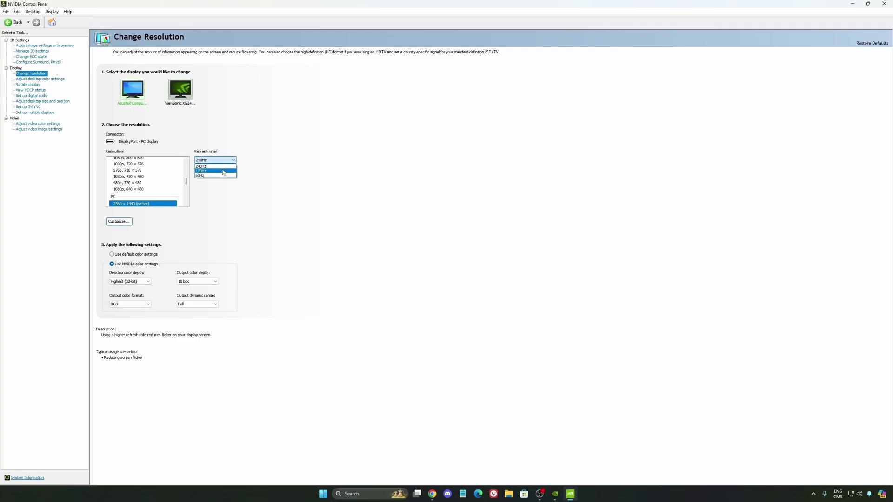
click(291, 166)
click(209, 160)
click(259, 143)
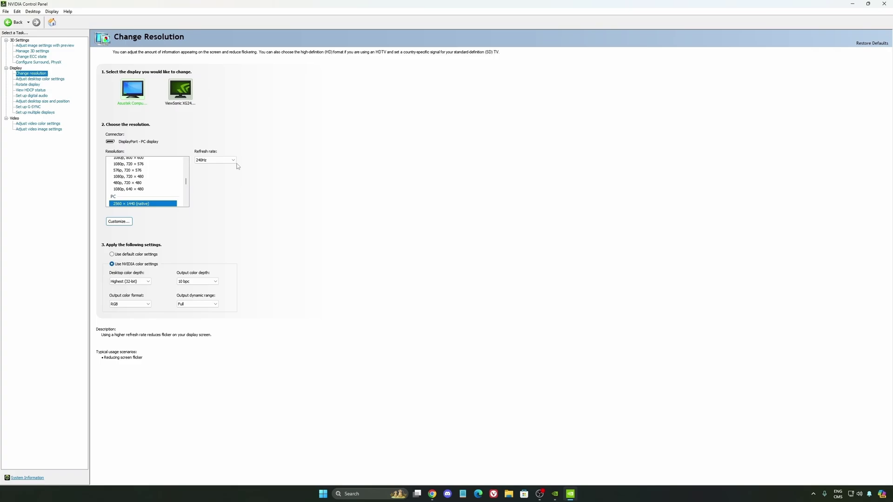
Open the G-SYNC setup page and check its options.
click(28, 107)
click(131, 139)
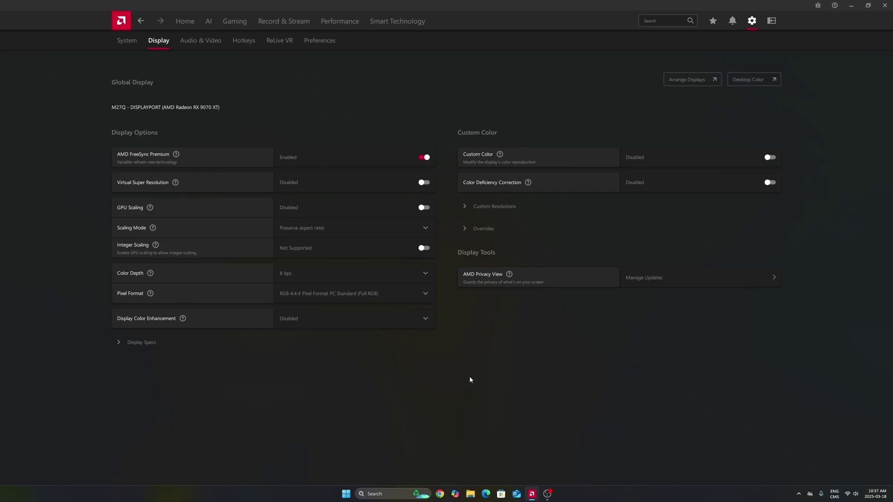
Open the global gaming graphics settings, compare the options of GPU 1 and GPU 2, and return to GPU 1.
mouse_move(509, 274)
click(229, 24)
click(162, 42)
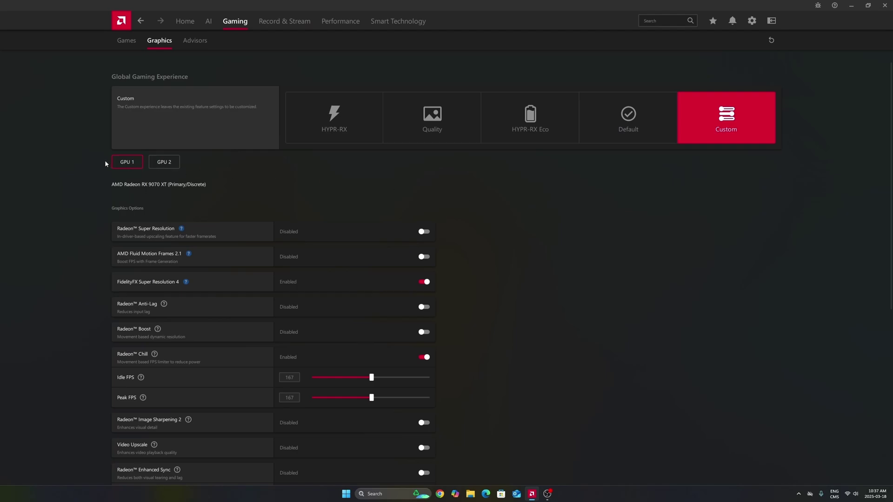
click(168, 165)
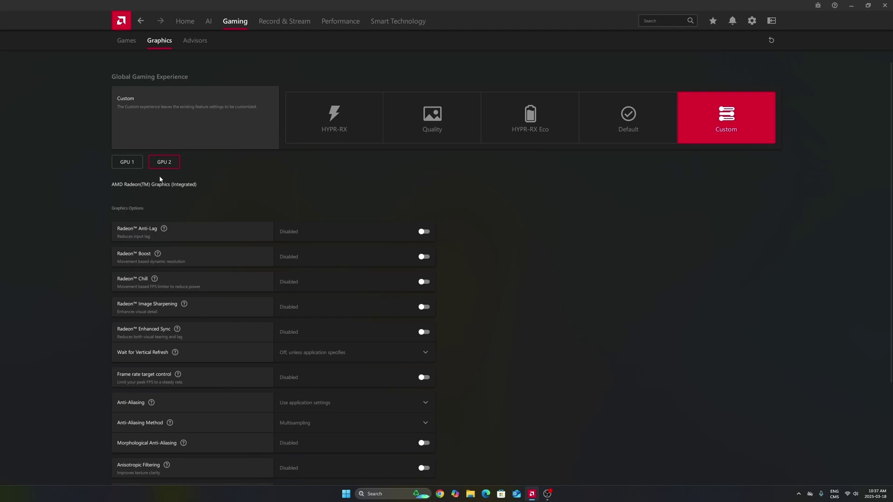
click(134, 163)
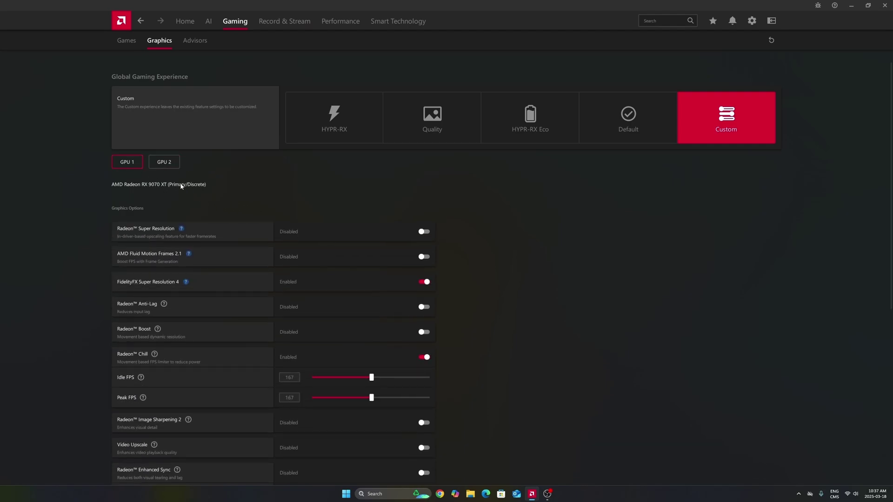
click(165, 162)
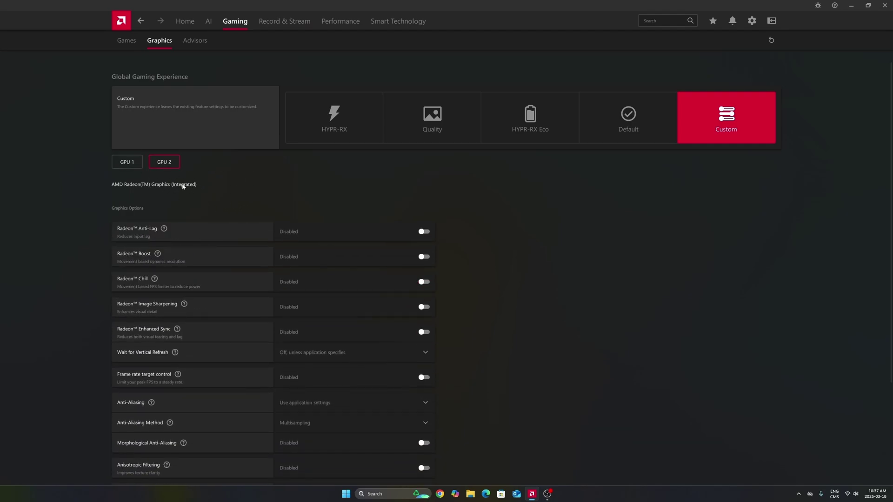
click(136, 161)
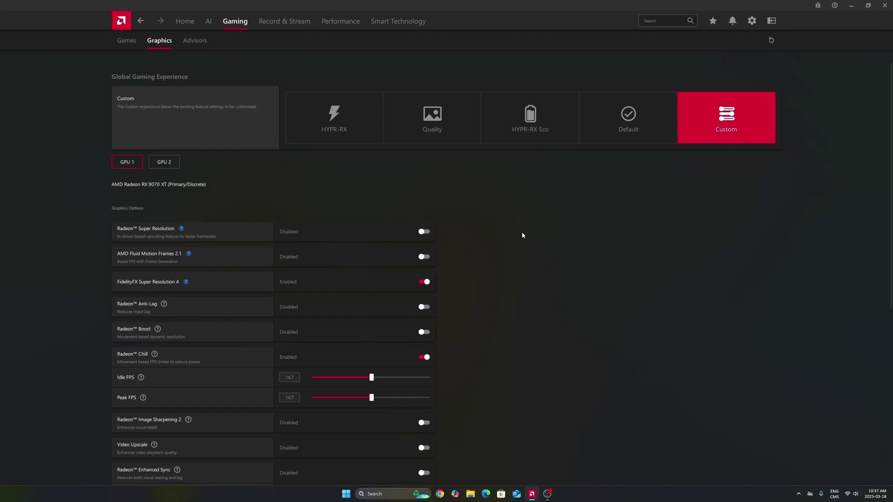
Examine the graphics options for GPU 1, from Radeon Super Resolution down to Reset Shader Cache.
scroll(516, 235, down, 1)
scroll(516, 235, down, 2)
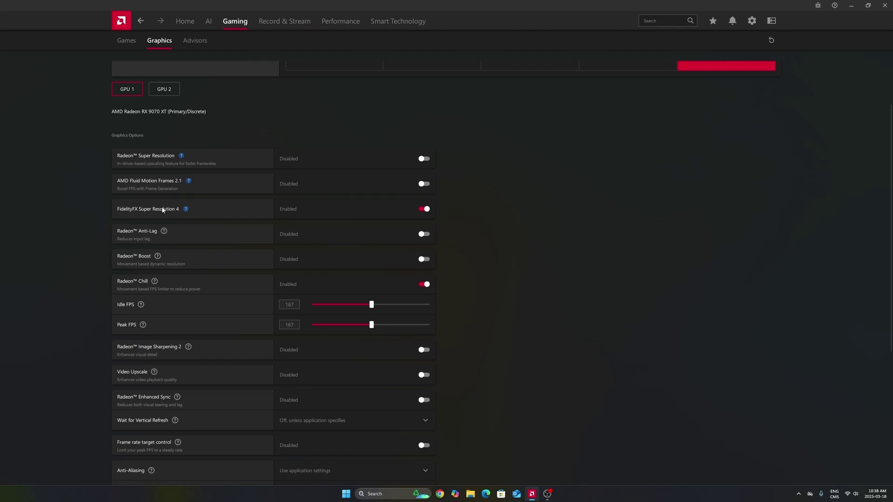
mouse_move(186, 209)
scroll(507, 205, down, 3)
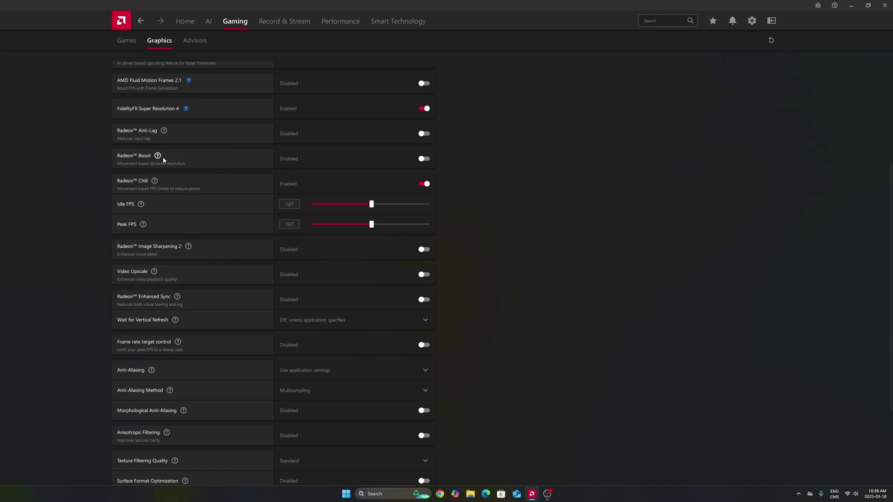
scroll(191, 155, down, 1)
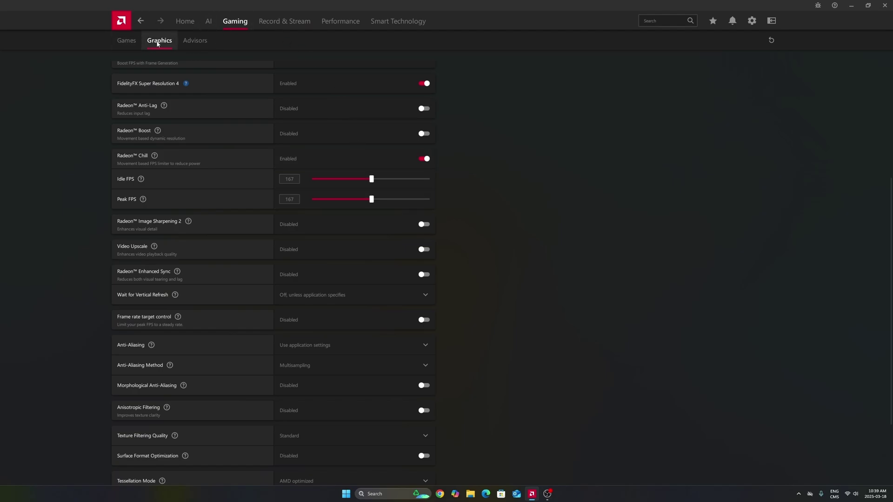
scroll(361, 89, down, 2)
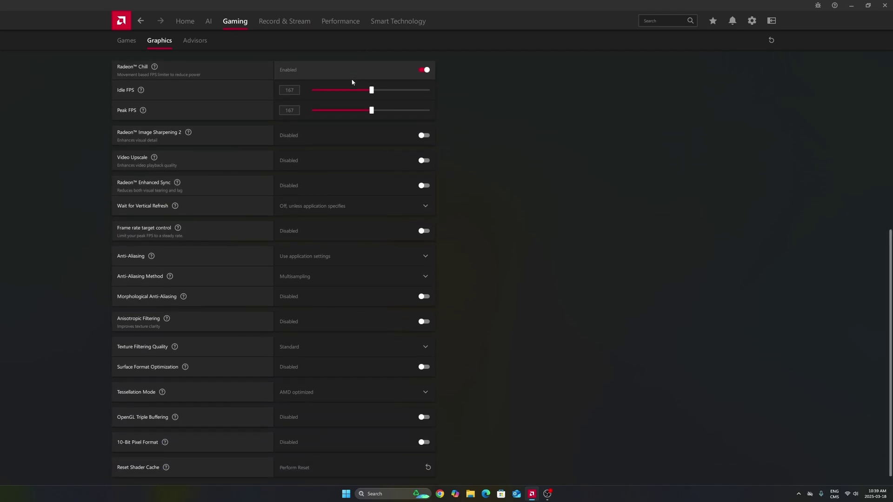
scroll(362, 356, up, 6)
scroll(368, 258, down, 6)
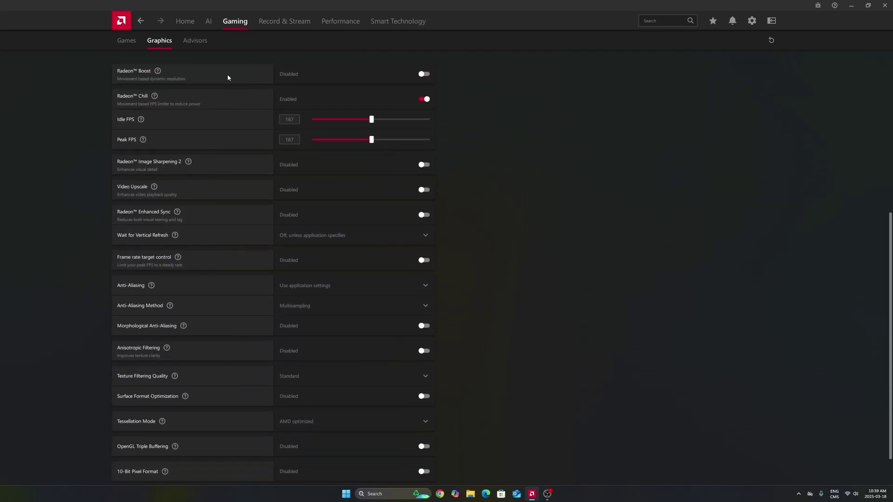
Check the games library and return to the lower options of the global graphics settings.
click(127, 40)
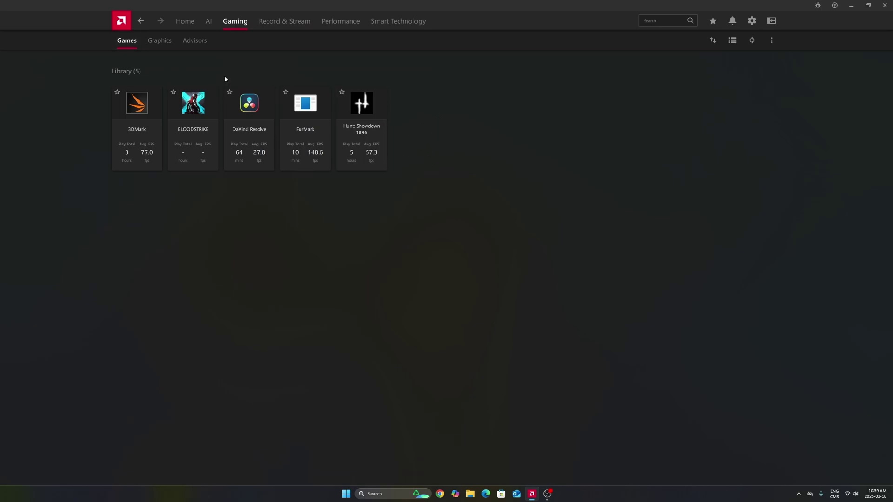
click(156, 41)
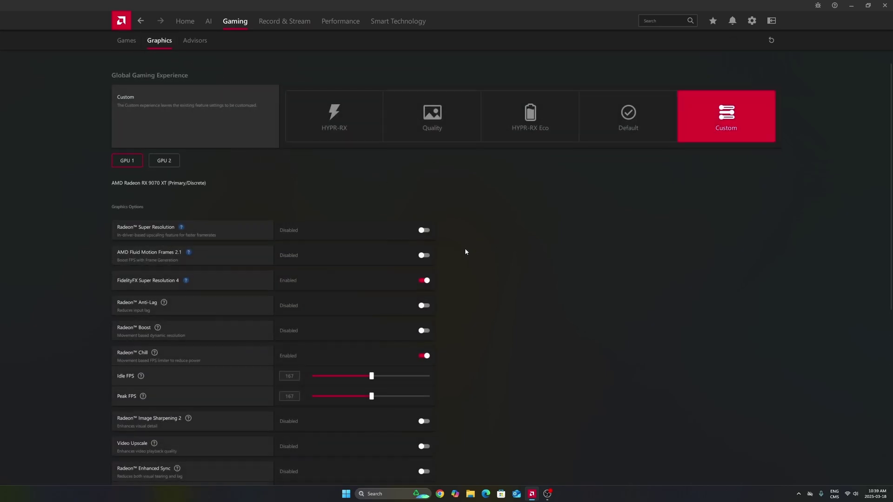
scroll(465, 252, down, 6)
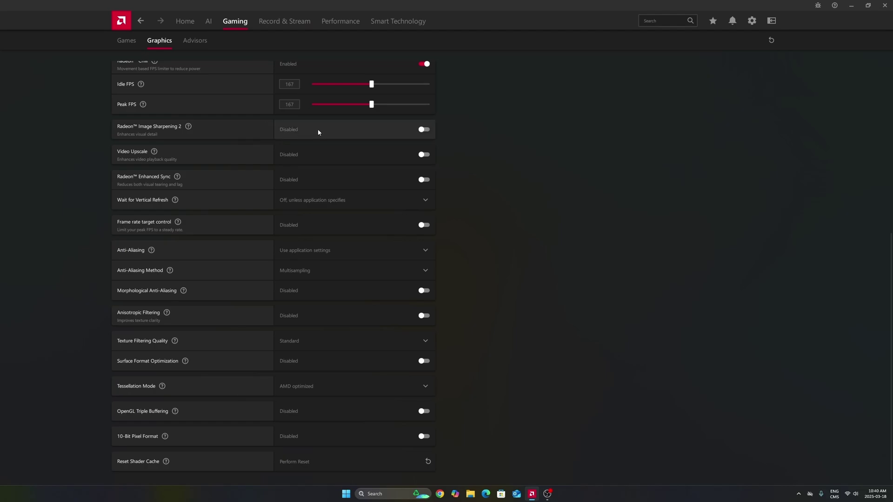
Enable Radeon Image Sharpening 2 to check its options, and disable it again.
click(424, 130)
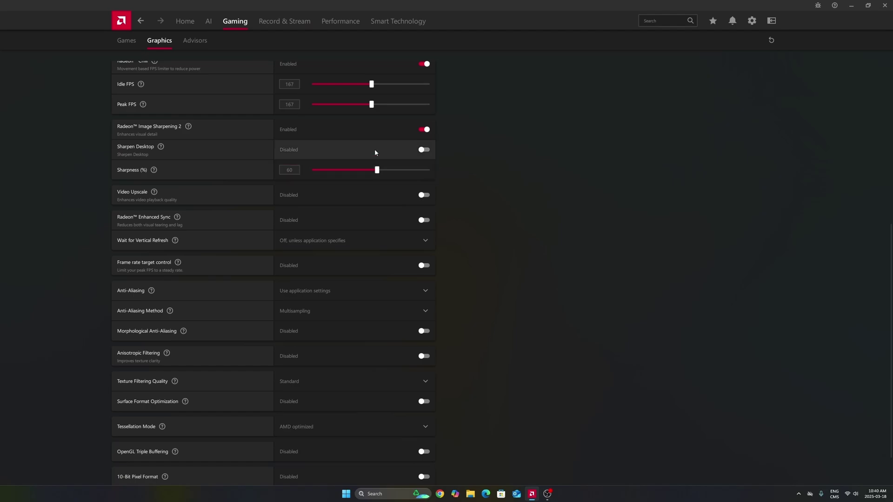
click(425, 130)
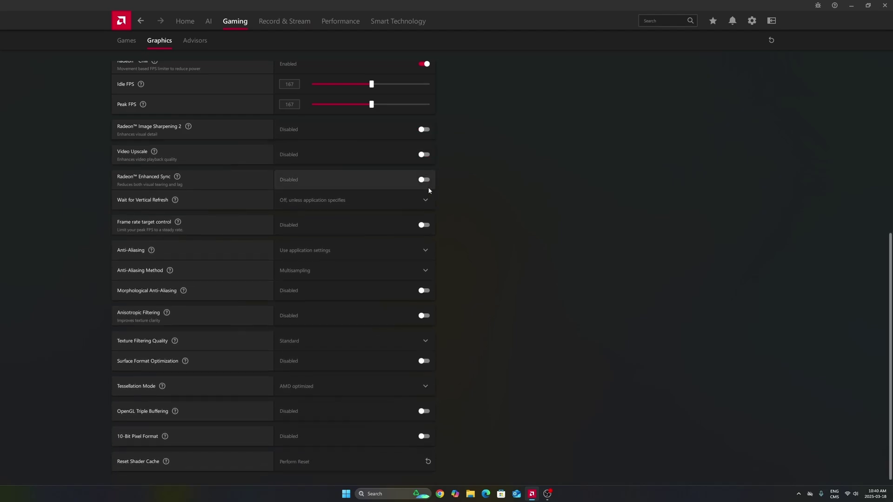
scroll(401, 359, down, 1)
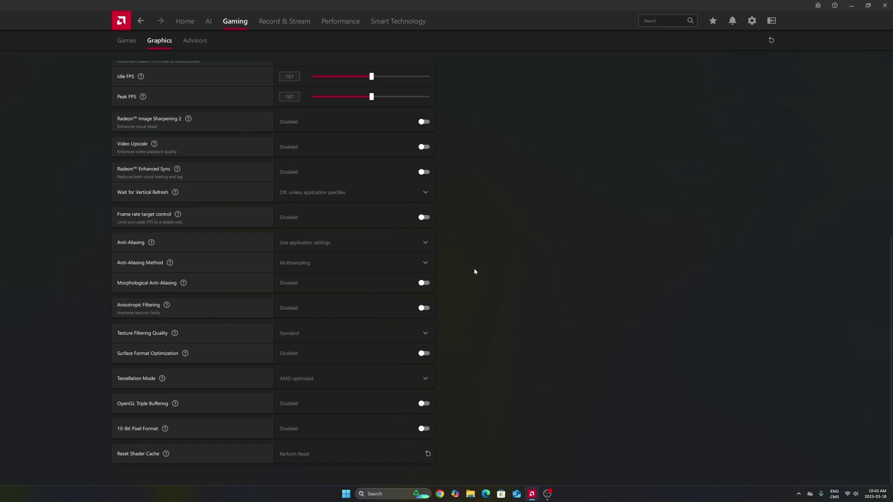
scroll(465, 208, up, 6)
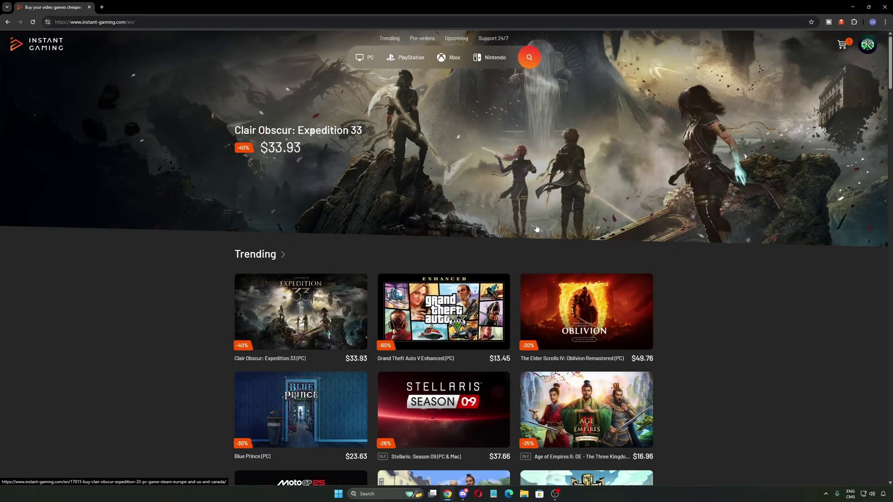
Browse the Instant Gaming home page in the browser, from the trending games down to the gamer reviews.
scroll(545, 235, down, 3)
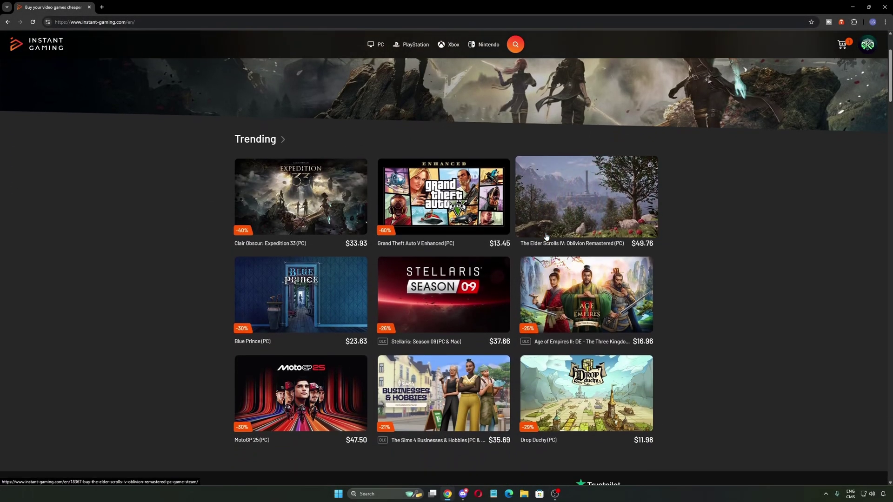
scroll(547, 236, down, 8)
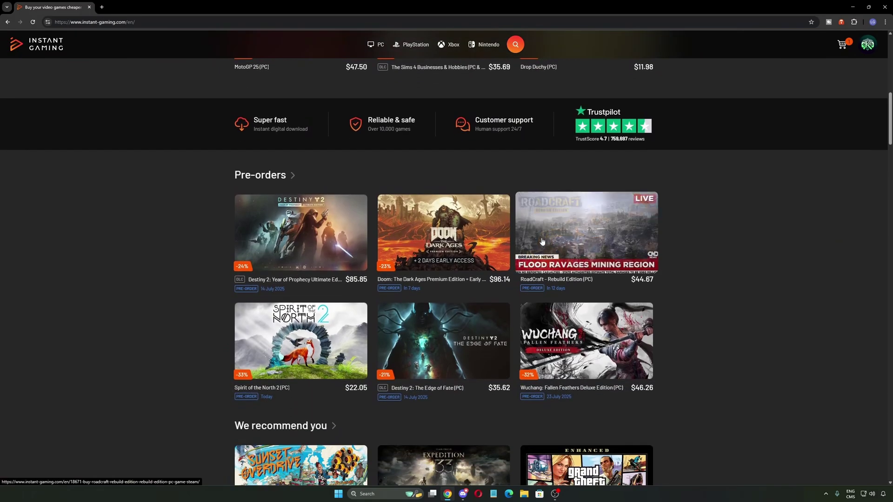
scroll(543, 241, down, 10)
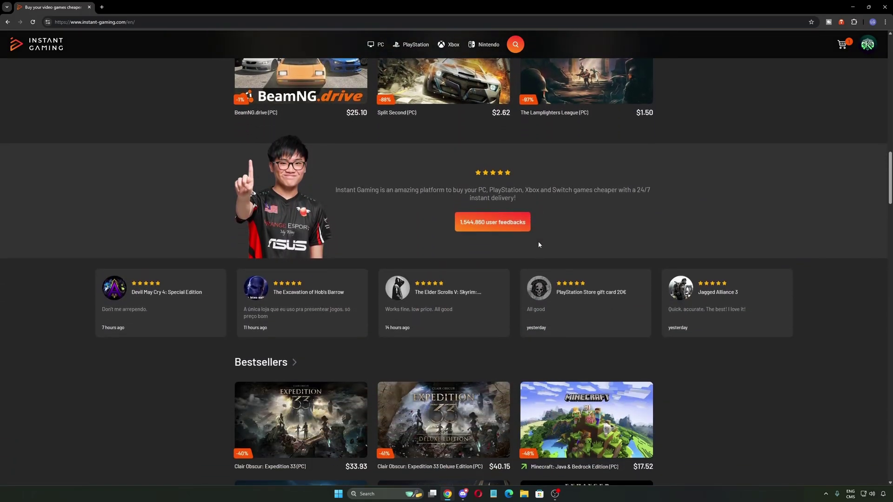
scroll(540, 245, down, 8)
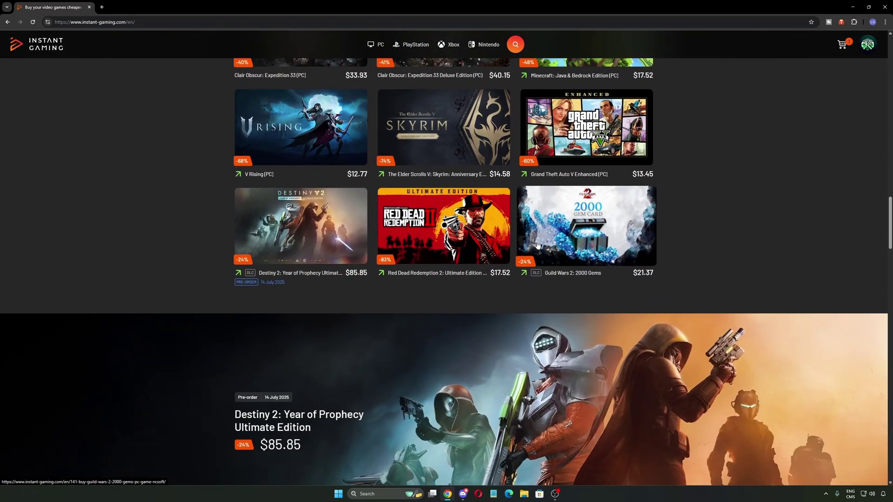
scroll(539, 245, down, 10)
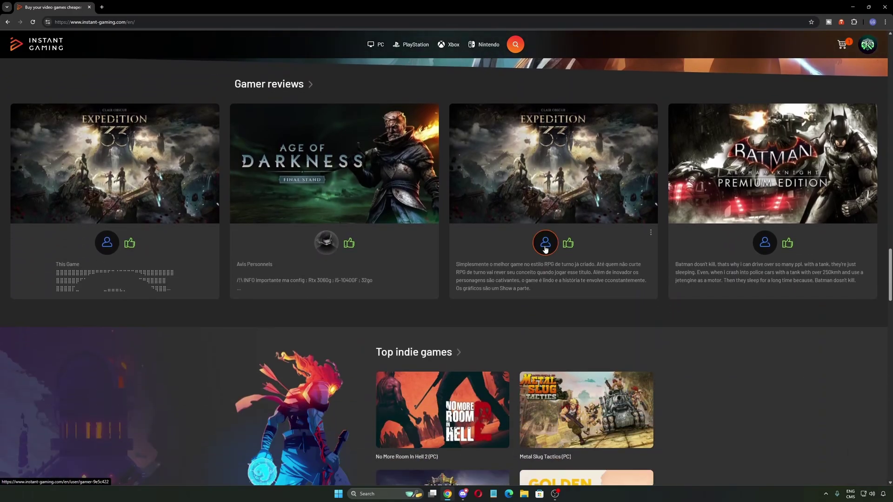
Open the store's PlayStation 5 section and look through its games and latest news.
click(412, 45)
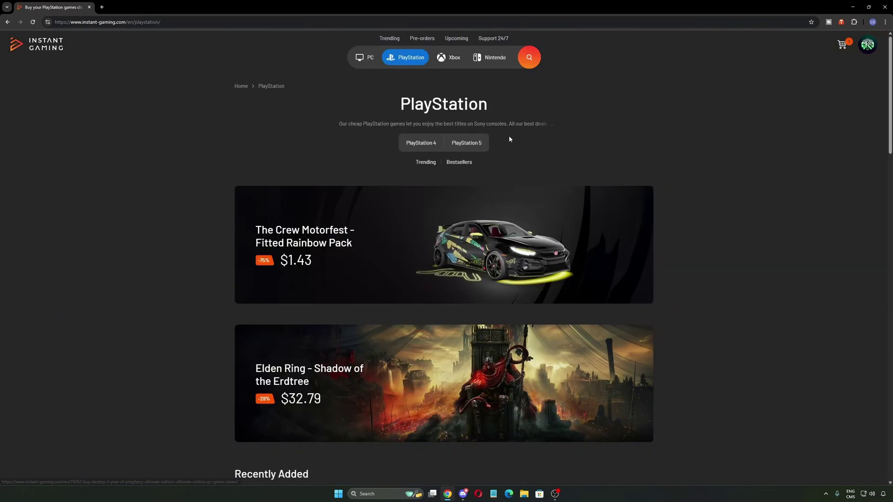
click(468, 144)
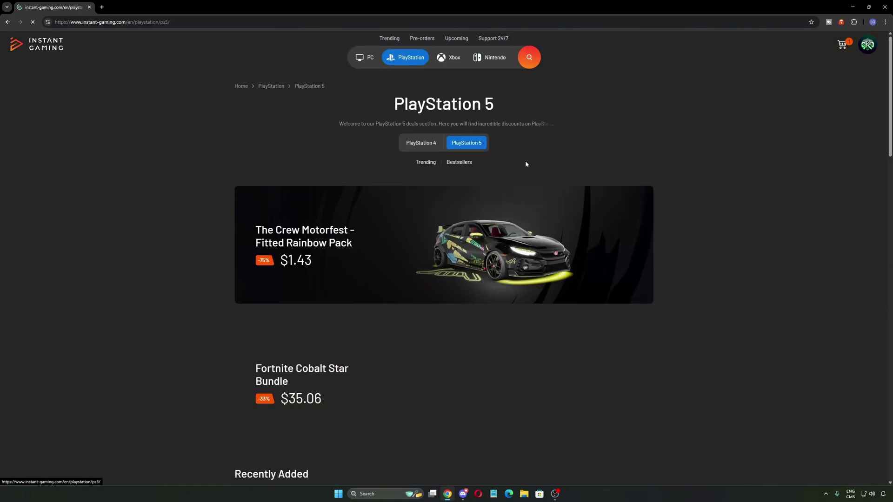
scroll(583, 210, down, 3)
scroll(583, 210, down, 9)
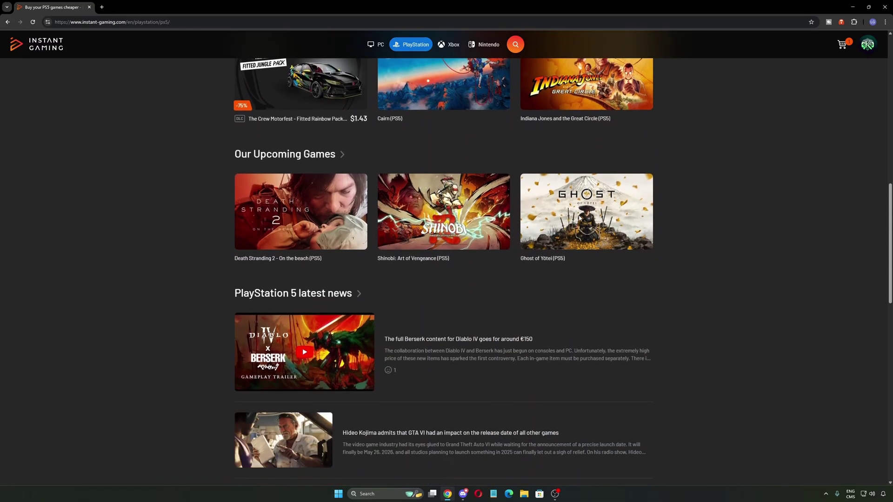
Open the store's Xbox Series X|S section and look through its games and gift cards.
click(579, 218)
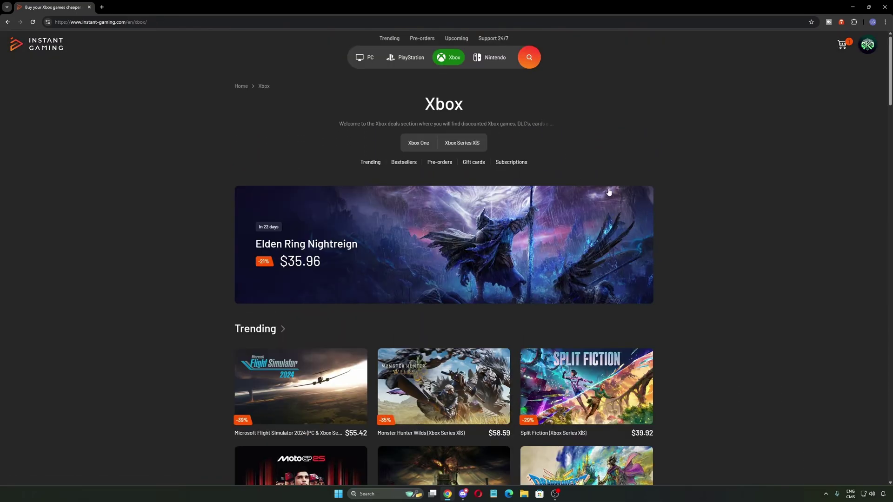
click(462, 143)
scroll(660, 200, down, 7)
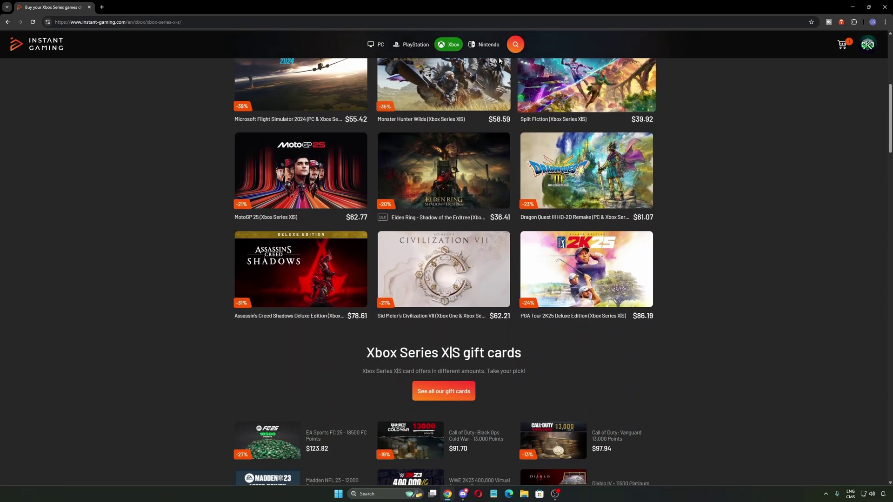
Open the store's Nintendo section and look through its recently added and upcoming games.
click(486, 45)
scroll(639, 184, down, 5)
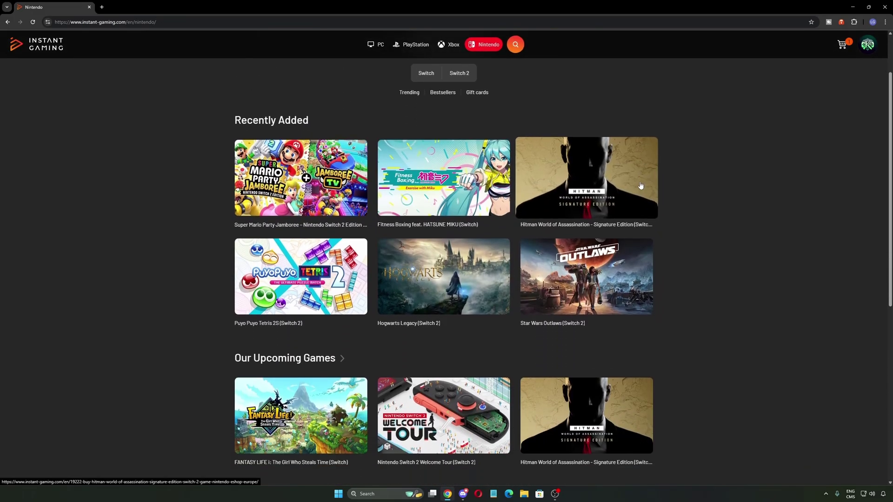
scroll(636, 198, down, 4)
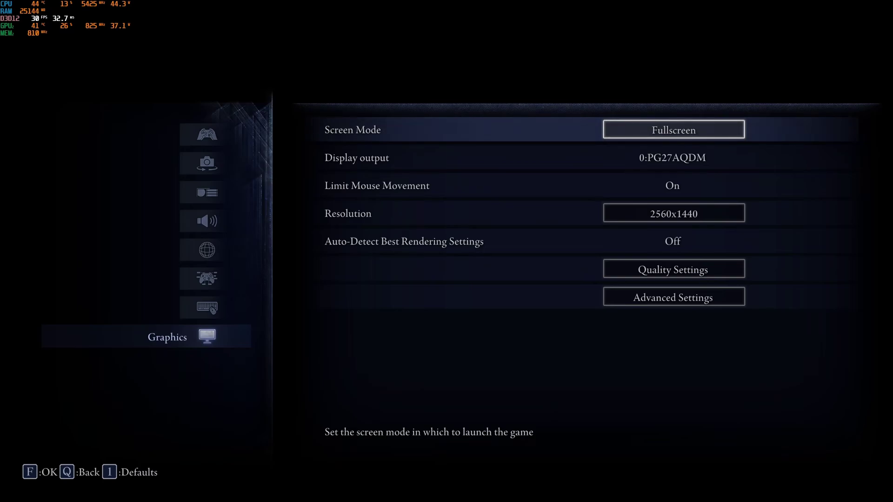
Check the Screen Mode choices in the game's graphics settings without changing the mode.
key(Down)
key(Up)
key(f)
key(q)
key(Down)
key(Up)
Review the Resolution and Auto-Detect Best Rendering Settings entries, and open the game's Advanced Settings.
key(Down)
key(Down)
key(Down)
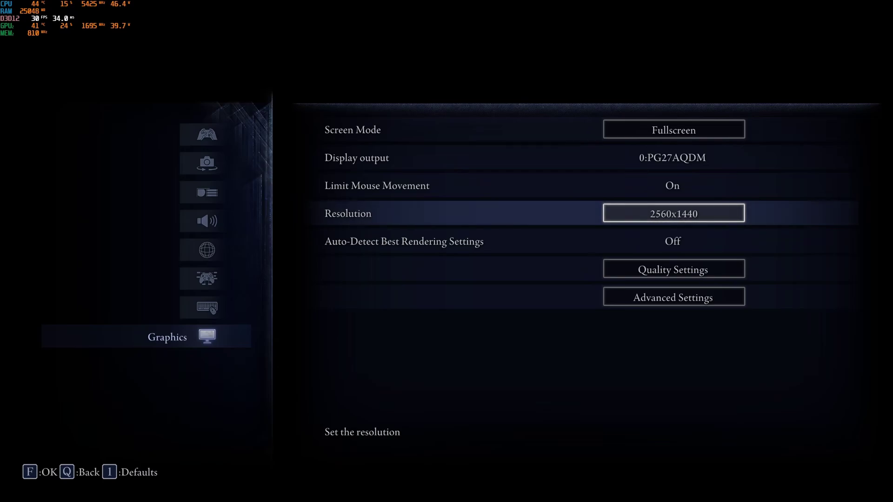
key(Down)
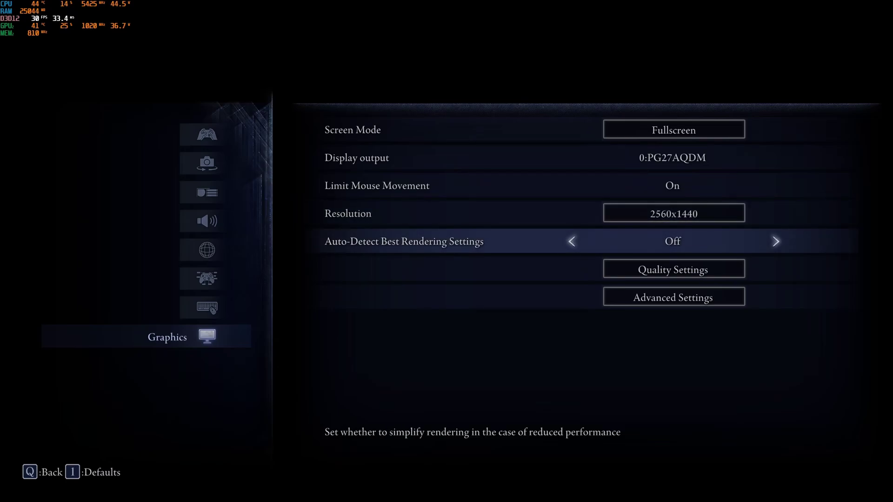
key(Down)
key(Down)
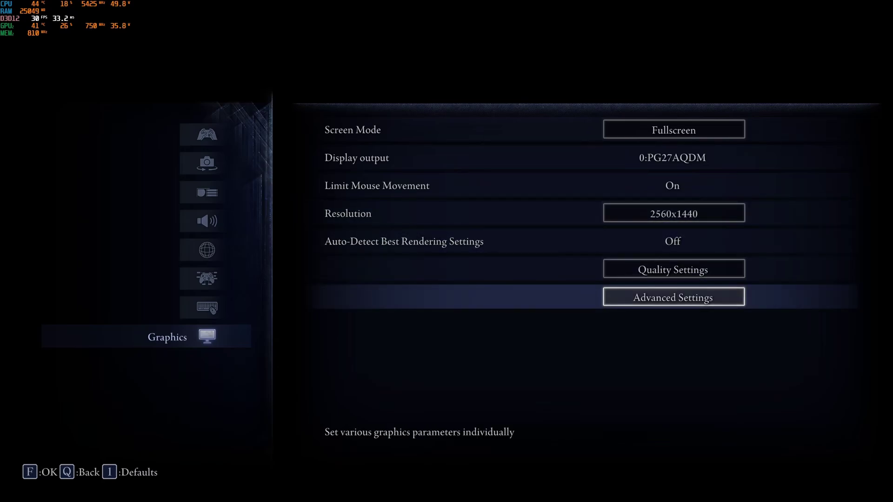
key(f)
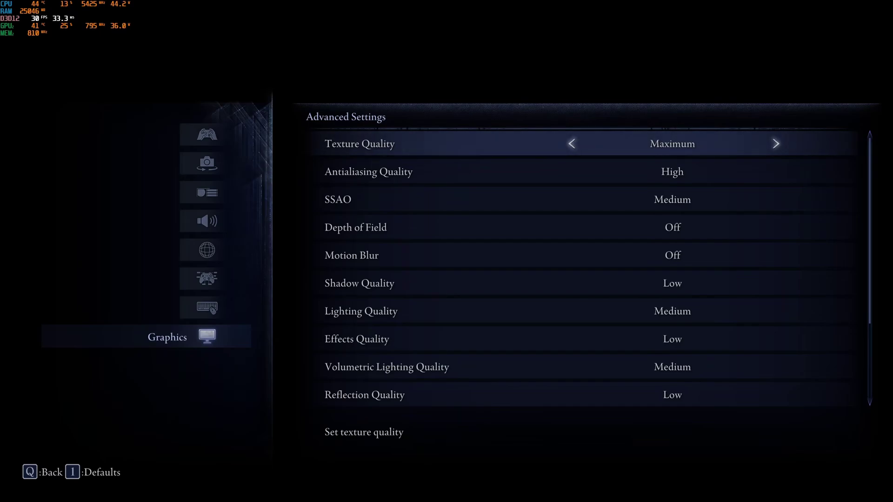
Cycle through the Texture Quality levels and return it to Maximum.
key(Left)
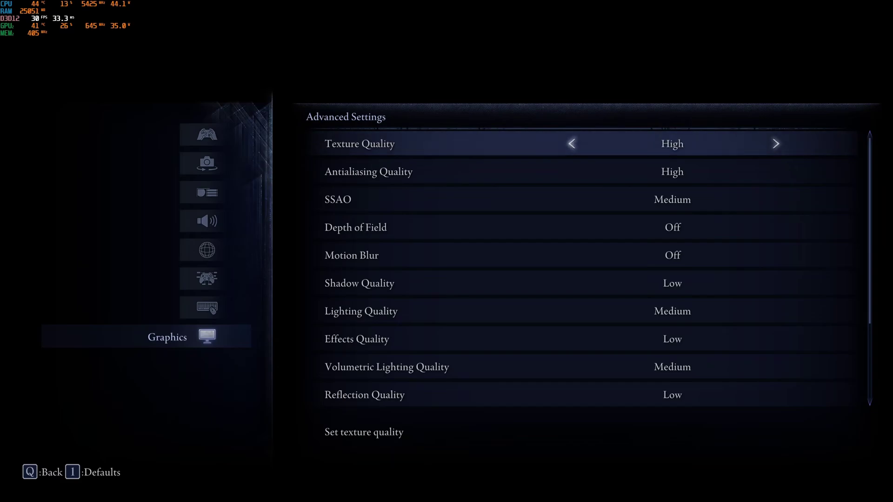
key(Left)
key(Left)
key(Left)
key(Down)
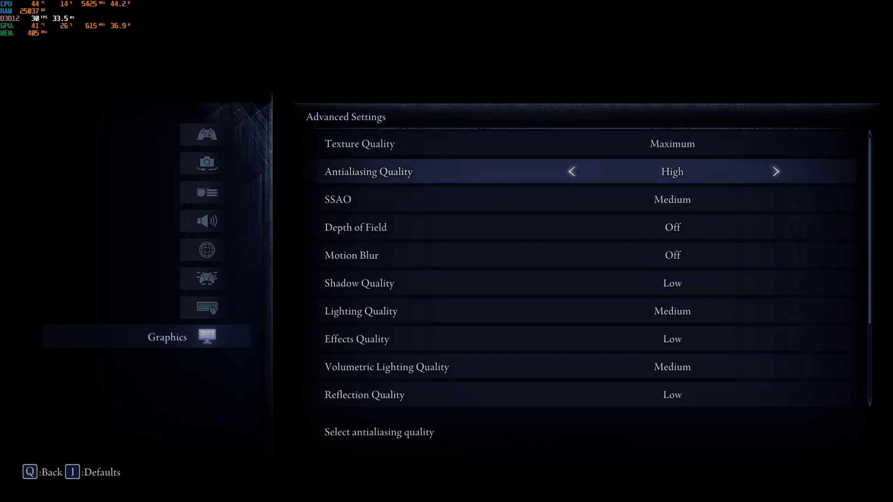
Cycle through the Antialiasing Quality levels and return it to High.
key(Left)
key(Left)
key(Left)
key(Right)
key(Right)
key(Up)
key(Down)
Try another SSAO level and return it to Medium, and review the Depth of Field and Motion Blur entries.
key(Down)
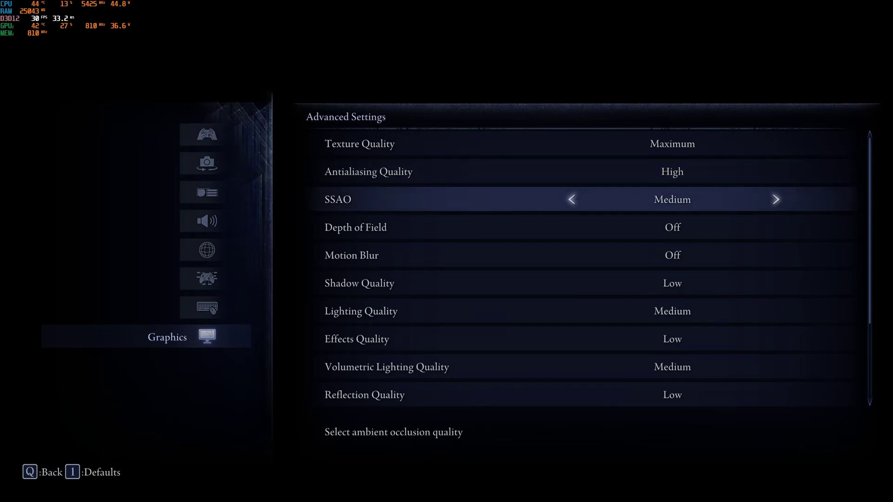
key(Left)
key(Right)
key(Down)
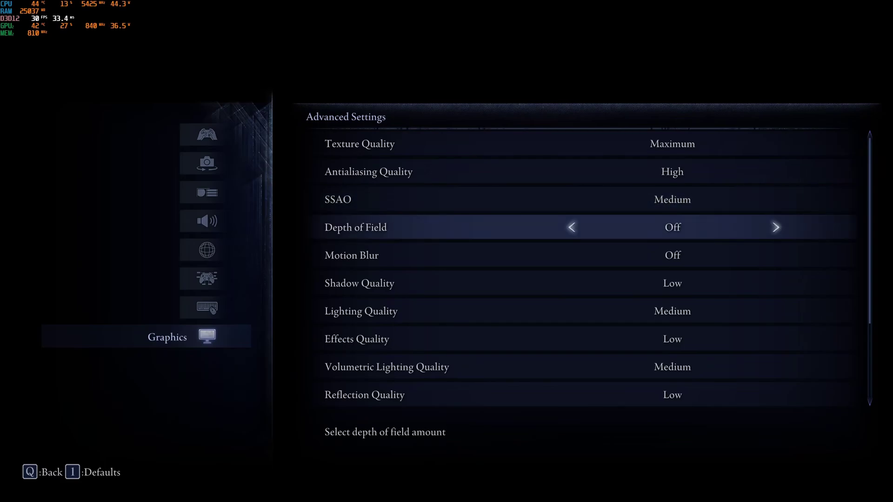
key(Down)
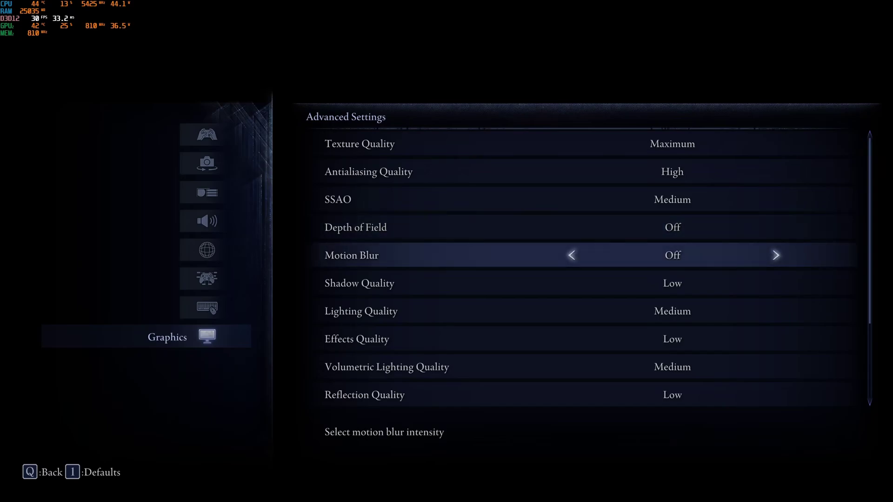
key(Up)
key(Down)
Try another Shadow Quality level and return it to Low.
key(Down)
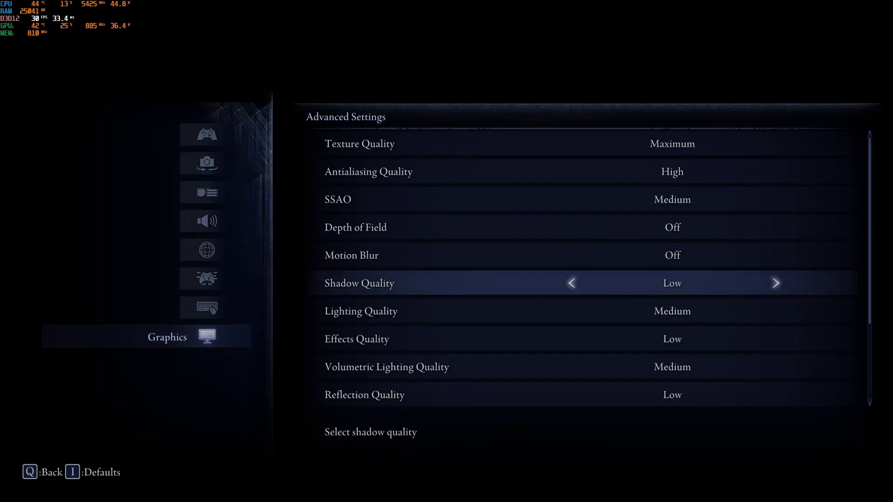
key(Left)
key(Right)
Compare the Lighting Quality levels and return it to Medium.
key(Down)
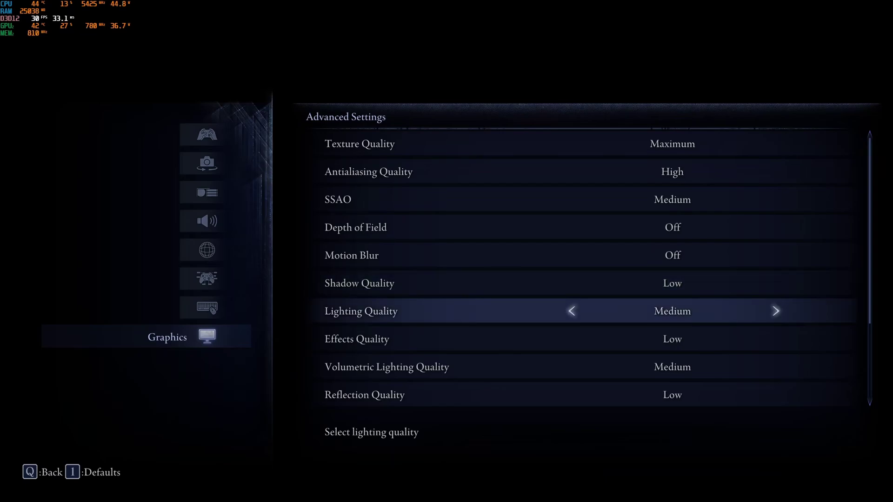
key(Left)
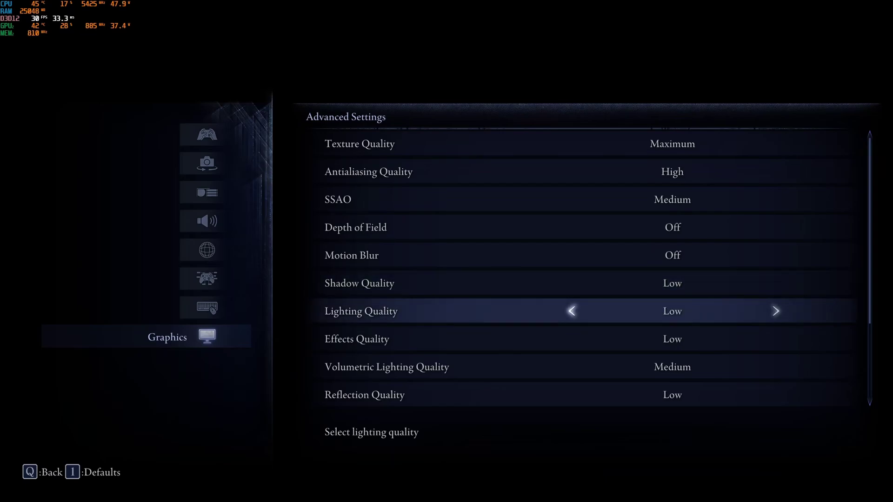
key(Right)
key(Left)
key(Right)
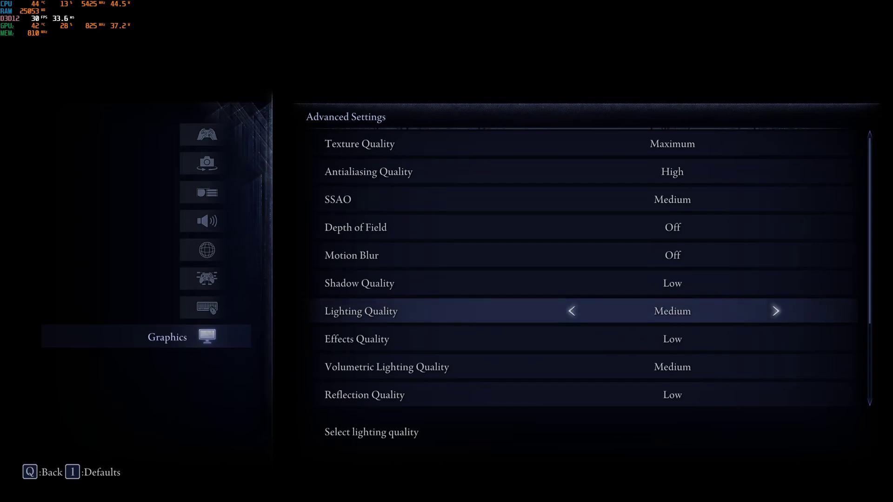
key(Right)
key(Right)
key(Left)
key(Left)
Review the Effects Quality, Volumetric Lighting Quality and Reflection Quality entries without changing them.
key(Down)
key(Down)
key(Down)
key(Up)
key(Up)
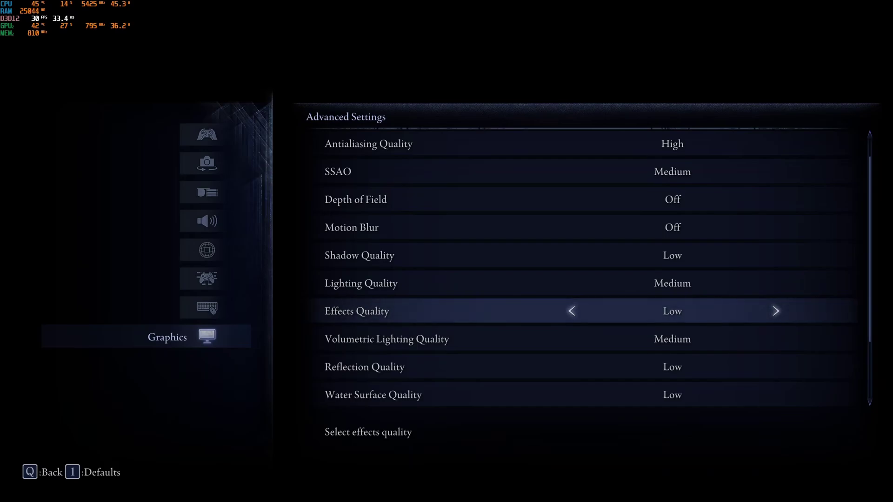
key(Down)
key(Down)
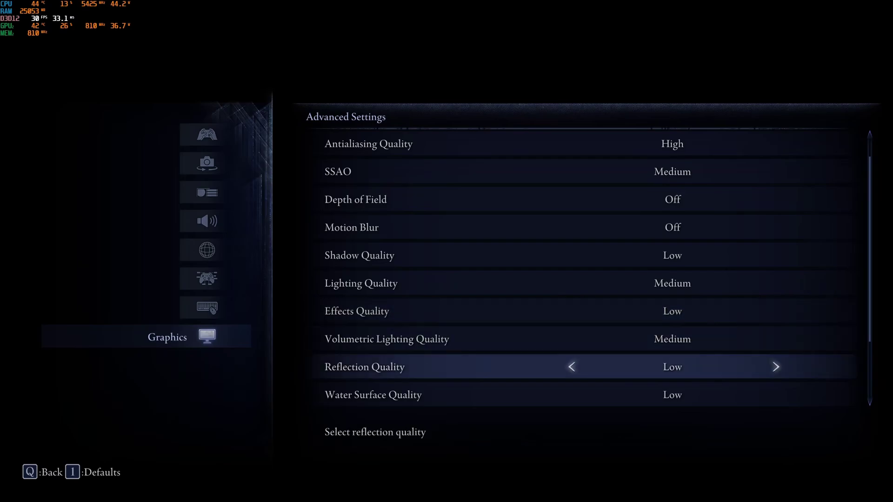
key(Up)
key(Up)
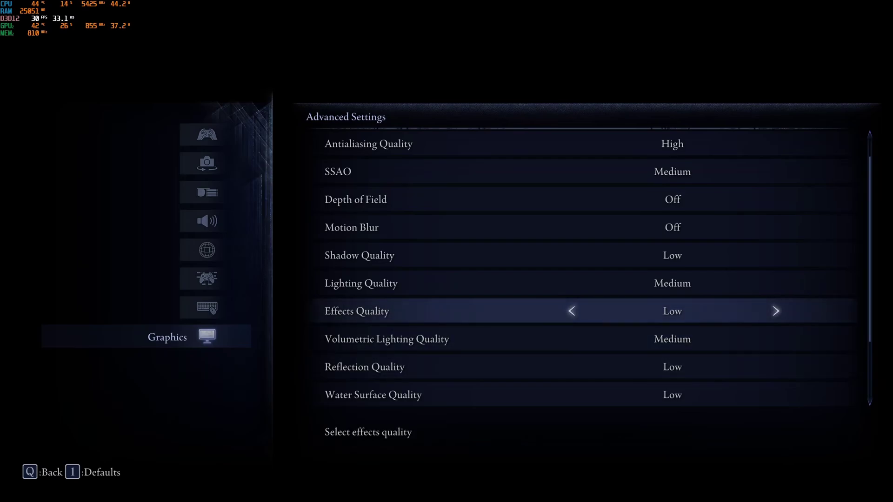
key(Down)
key(Down)
Cycle through the Volumetric Lighting Quality levels and return it to Medium.
key(Up)
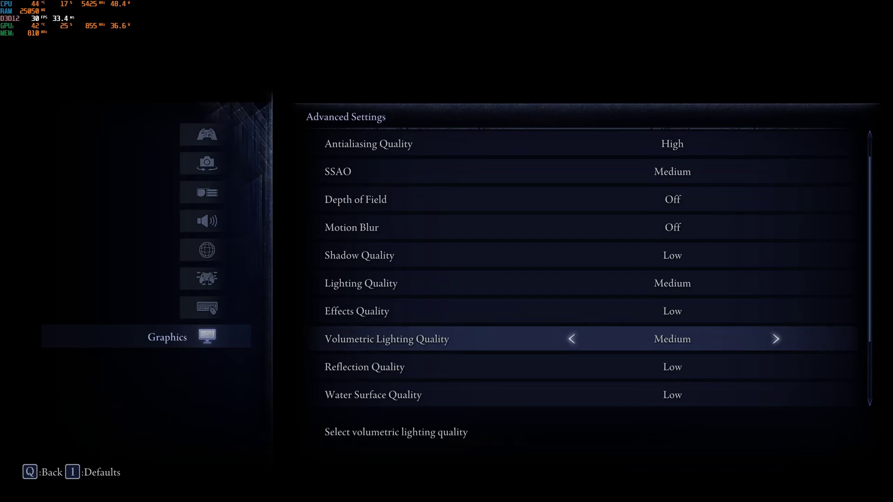
key(Left)
key(Left)
key(Left)
key(Right)
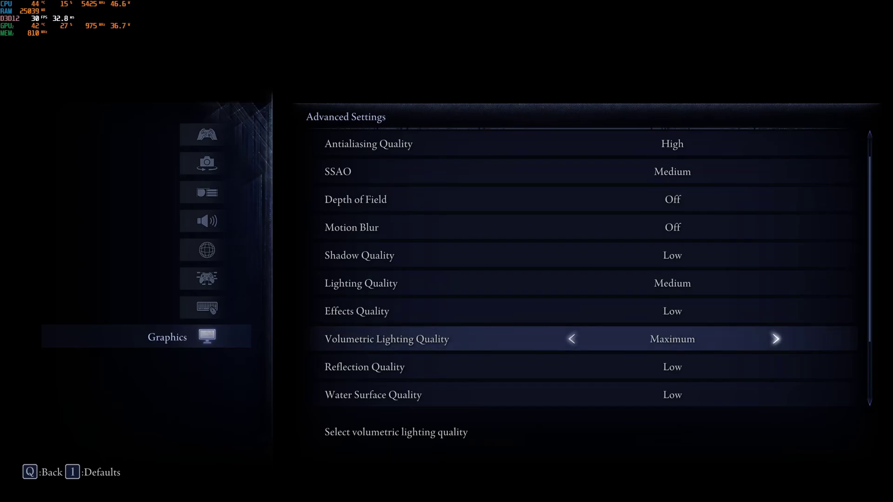
key(Left)
key(Left)
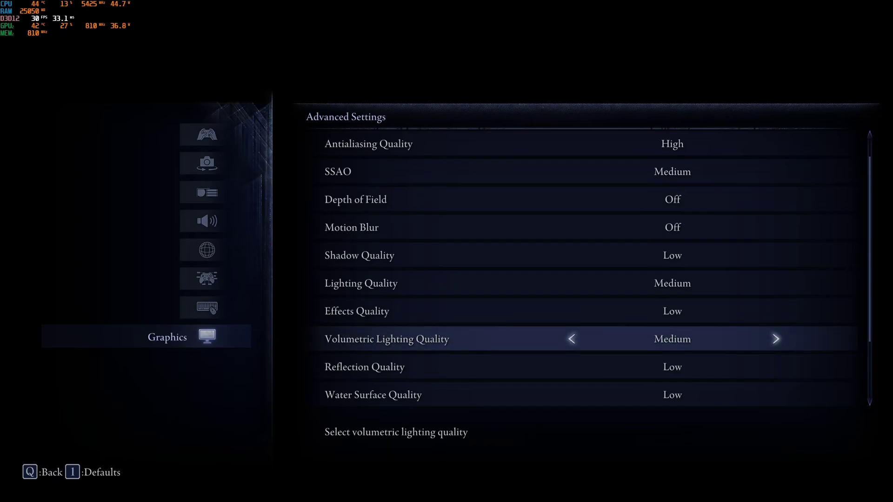
Review the Reflection and Water Surface Quality entries, and switch Shader Quality to Low and back to High.
key(Down)
key(Down)
key(Down)
key(Up)
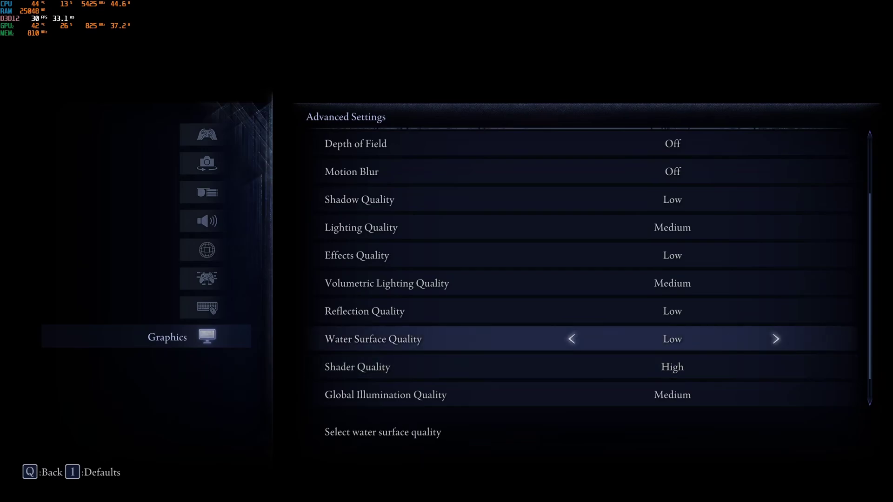
key(Down)
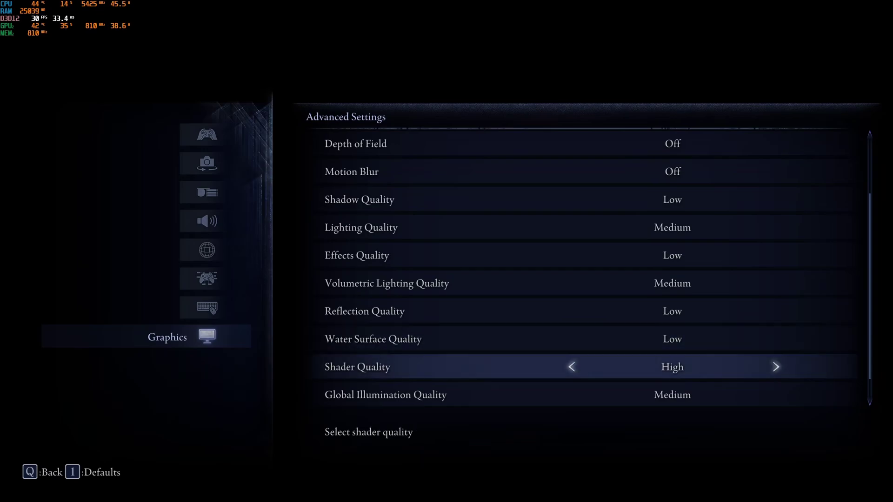
key(Left)
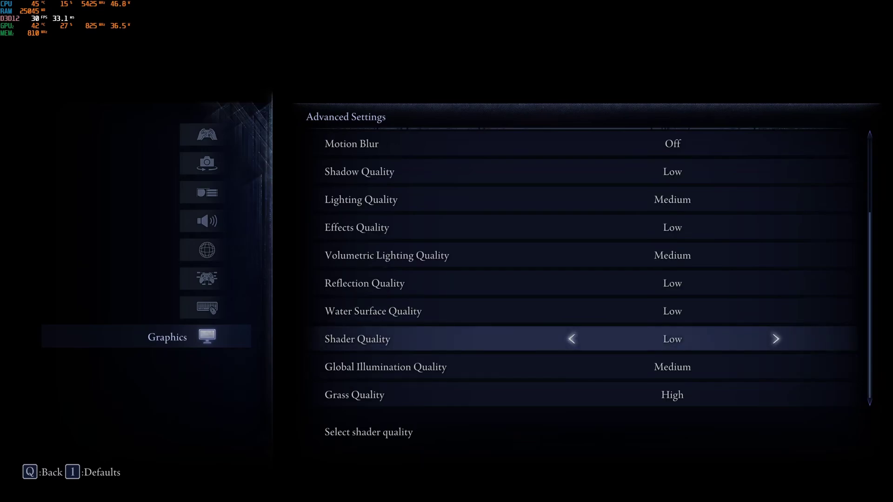
key(Right)
key(Up)
key(Down)
Try another Global Illumination Quality level and return it to Medium.
key(Down)
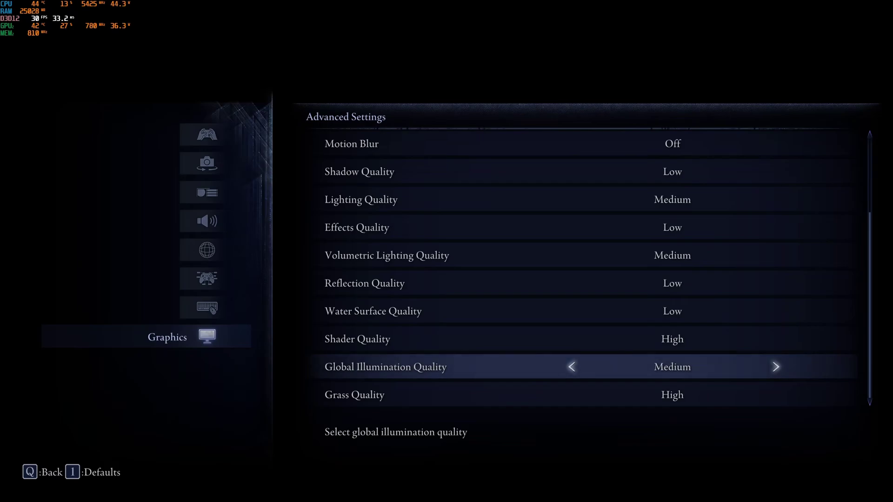
key(Left)
key(Right)
Compare the Grass Quality levels and return it to High.
key(Down)
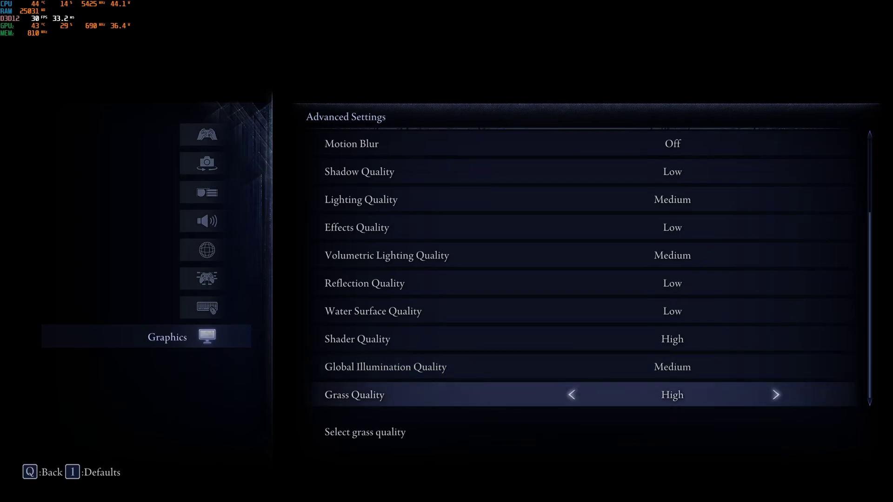
key(Left)
key(Right)
key(Right)
key(Left)
key(Left)
key(Right)
key(Right)
key(Left)
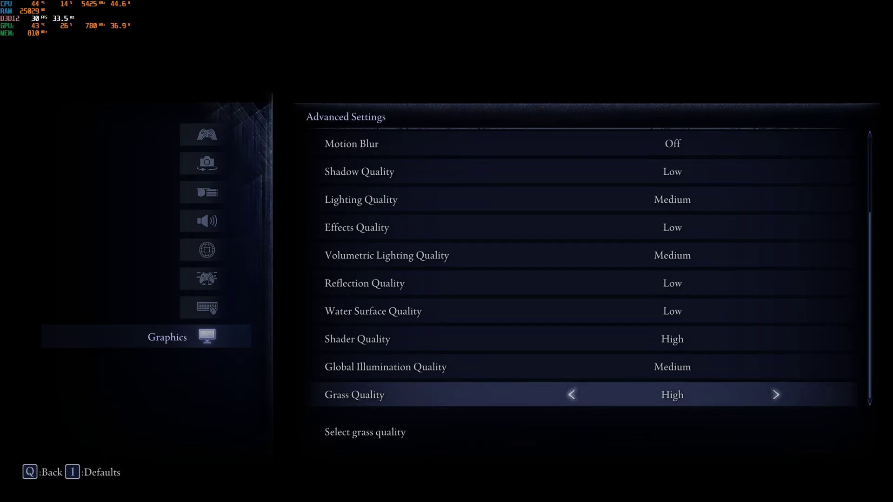